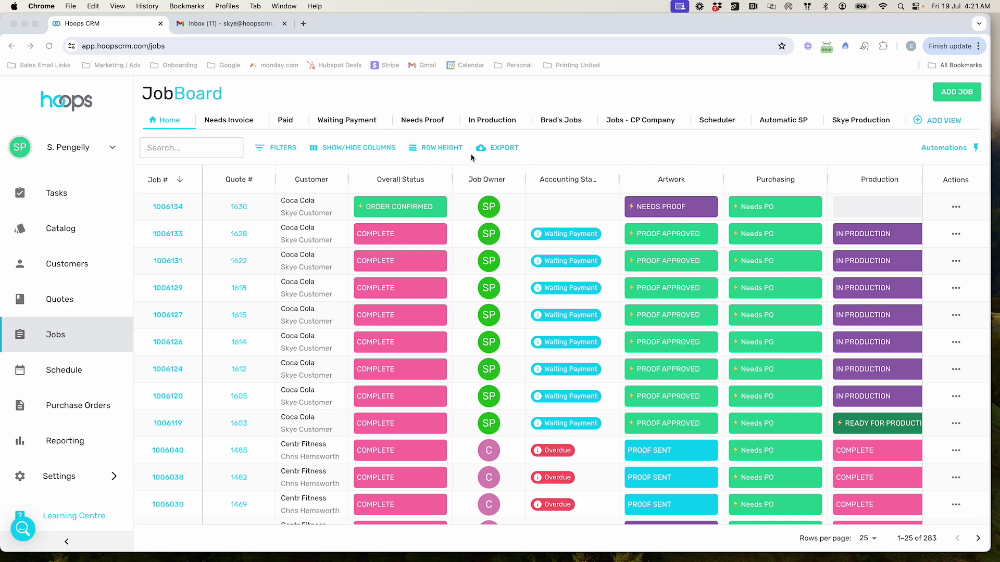
Step: Look at the job filter options and the jobs in the Needs Proof view, ending on the Home view
left_click(276, 148)
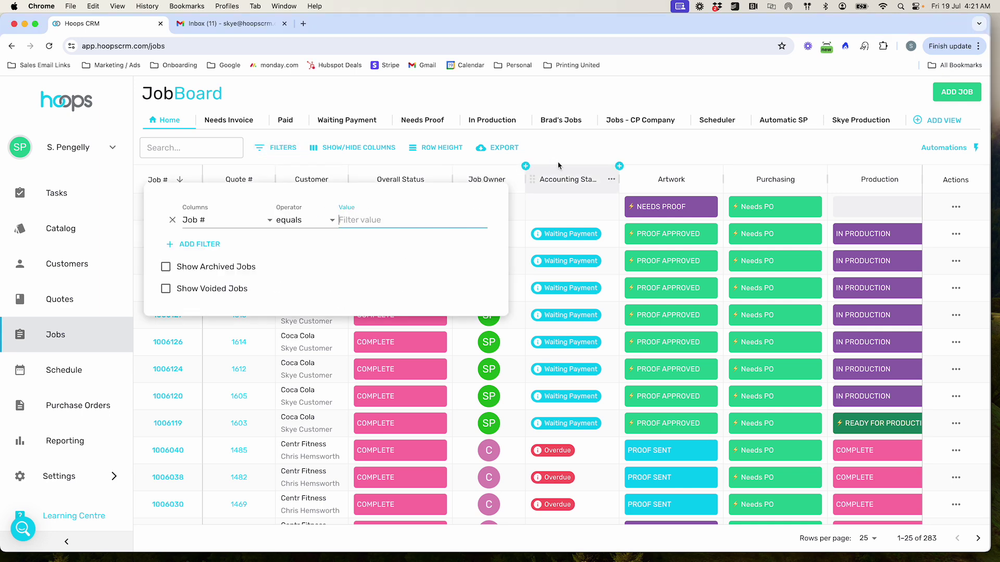
left_click(510, 151)
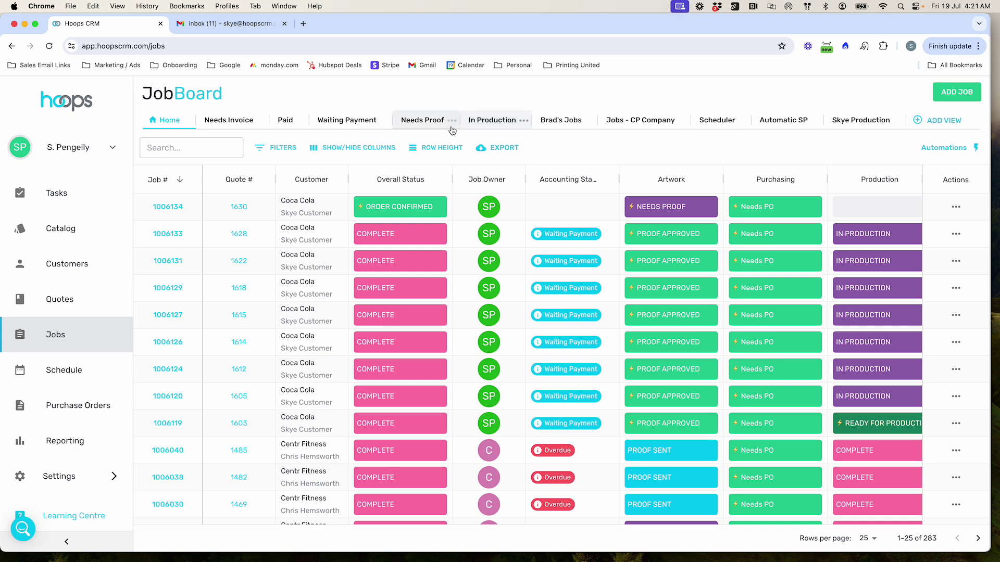
left_click(435, 125)
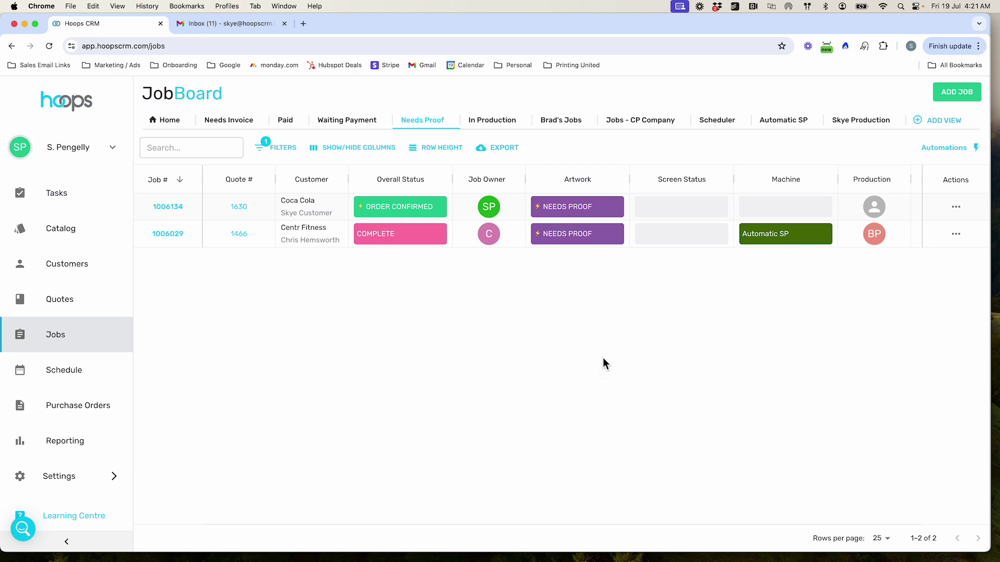
left_click(163, 121)
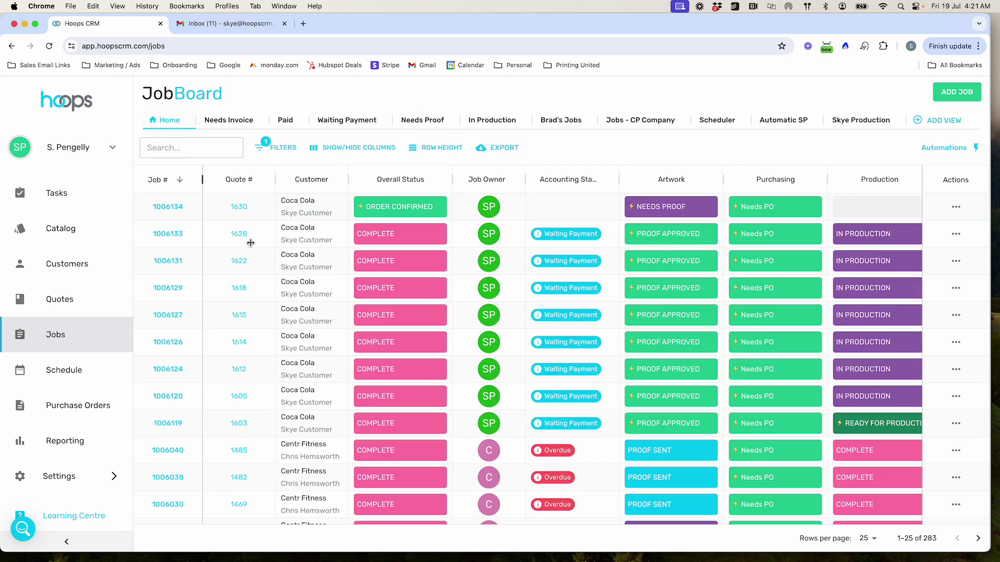
Step: Open the proofs of the Coca Cola job marked Needs Proof and add the file Proof-CocaCola-01.jpg to a new proof upload
left_click(163, 208)
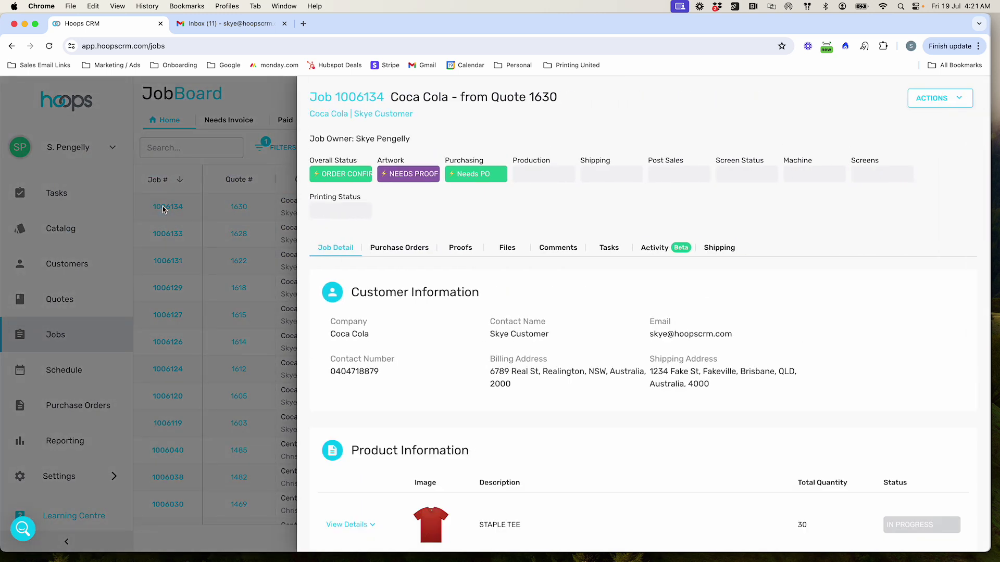
left_click(465, 251)
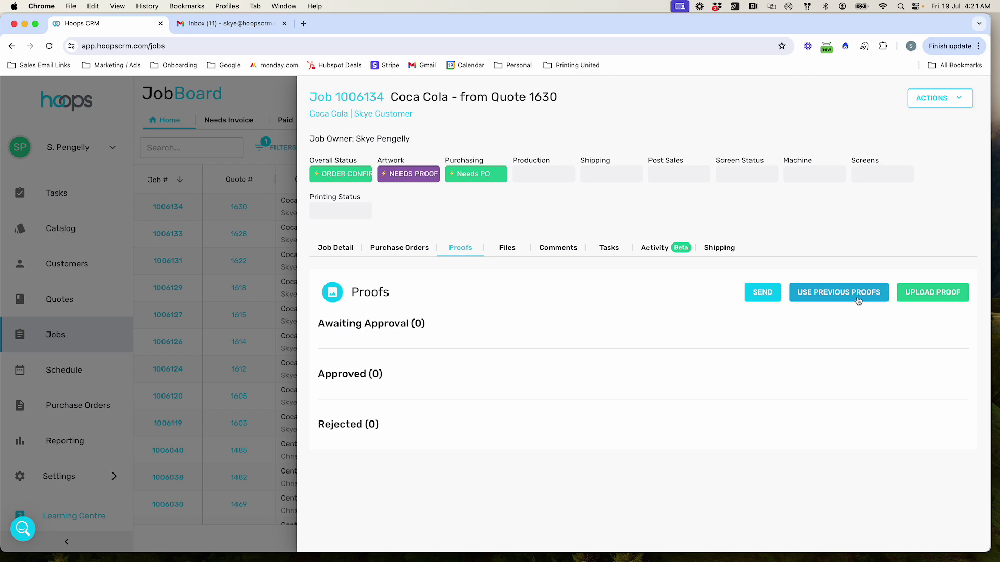
left_click(937, 295)
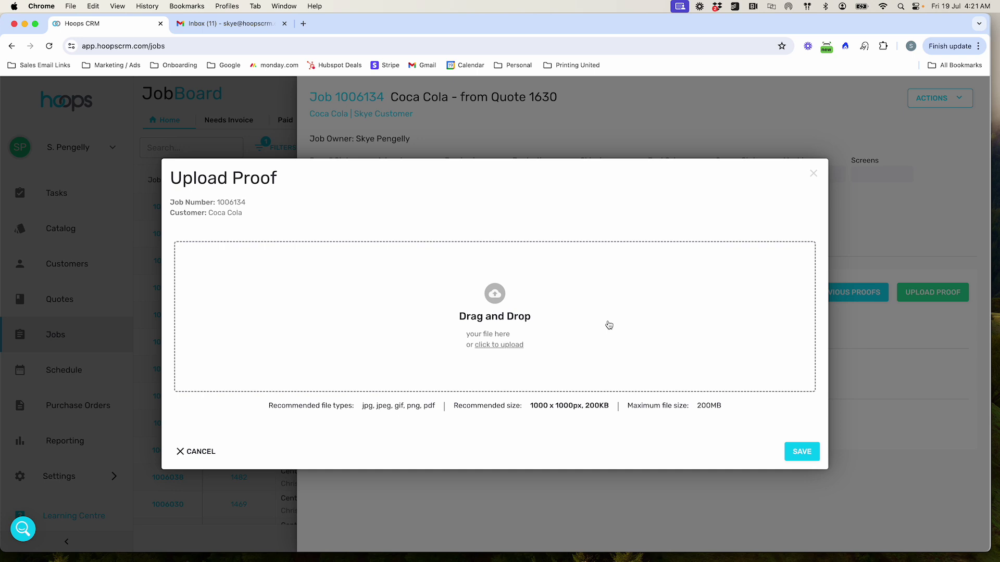
key("super+Tab")
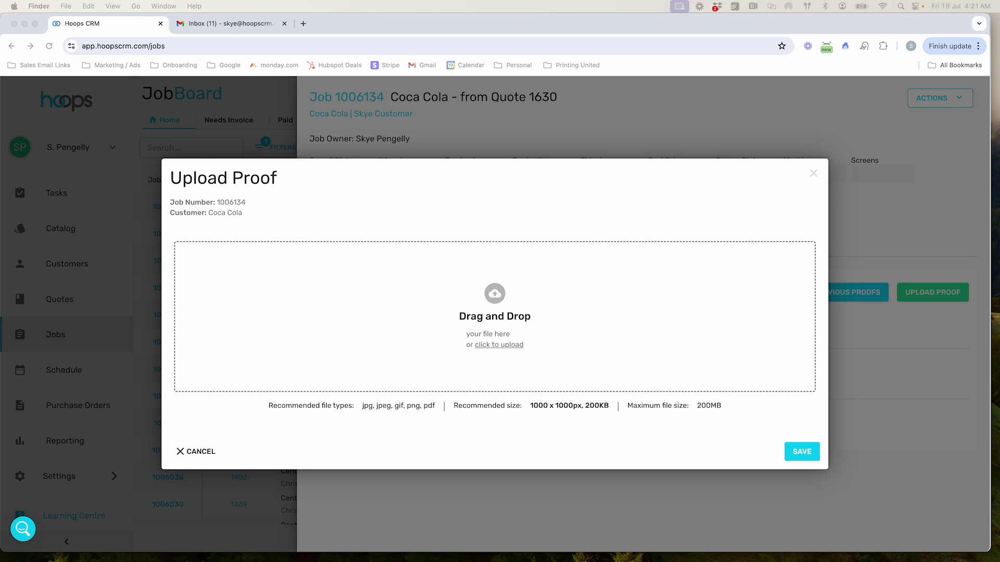
left_click_drag(180, 253, 564, 338)
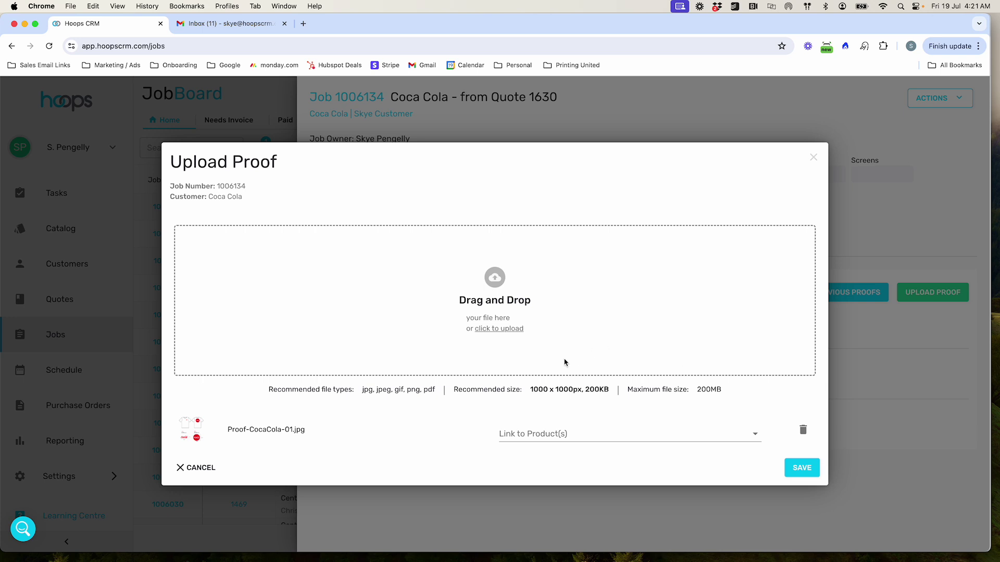
Step: Link Proof-CocaCola-01.jpg to the STAPLE TEE product and save the proof upload
left_click(558, 435)
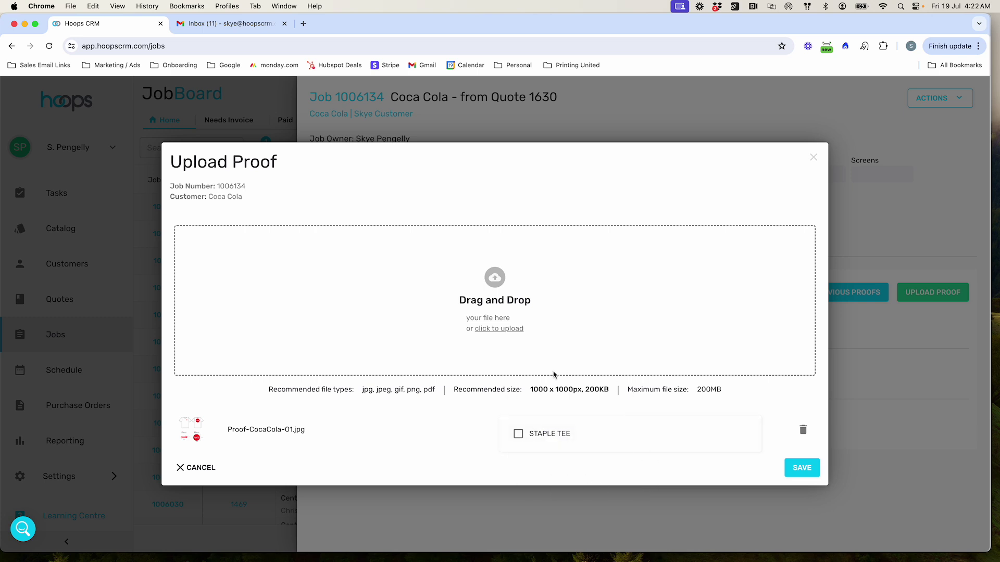
left_click(549, 444)
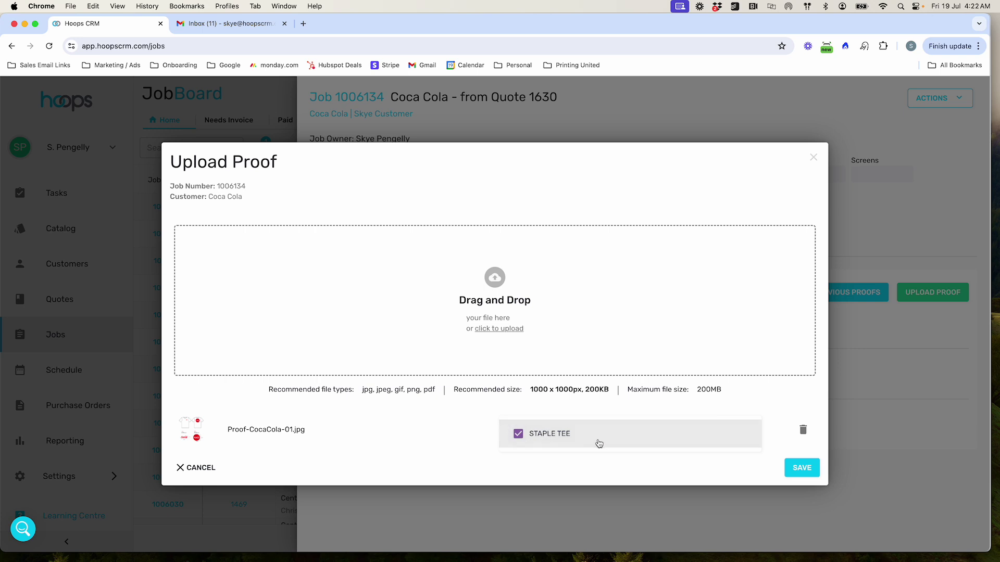
left_click(396, 454)
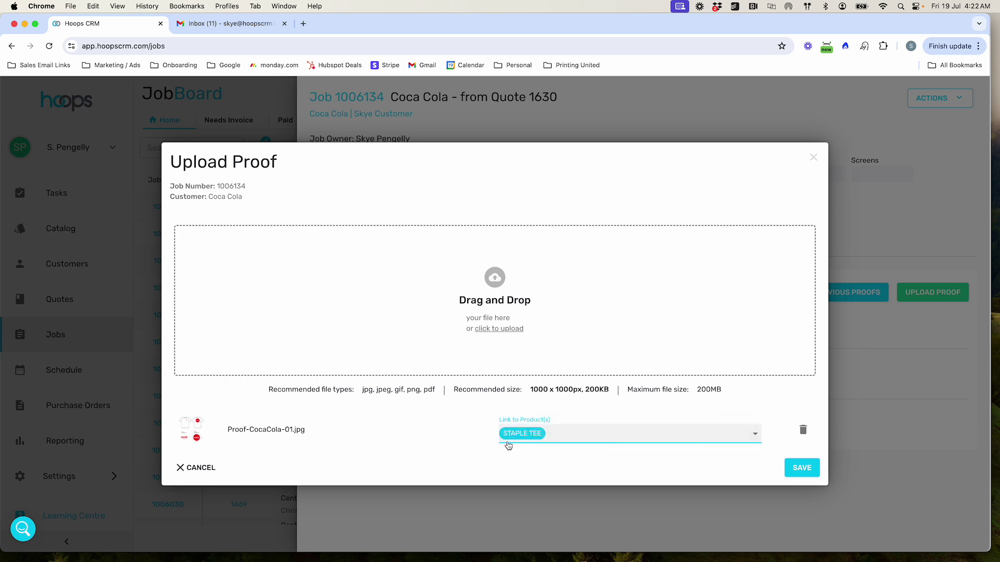
left_click(802, 467)
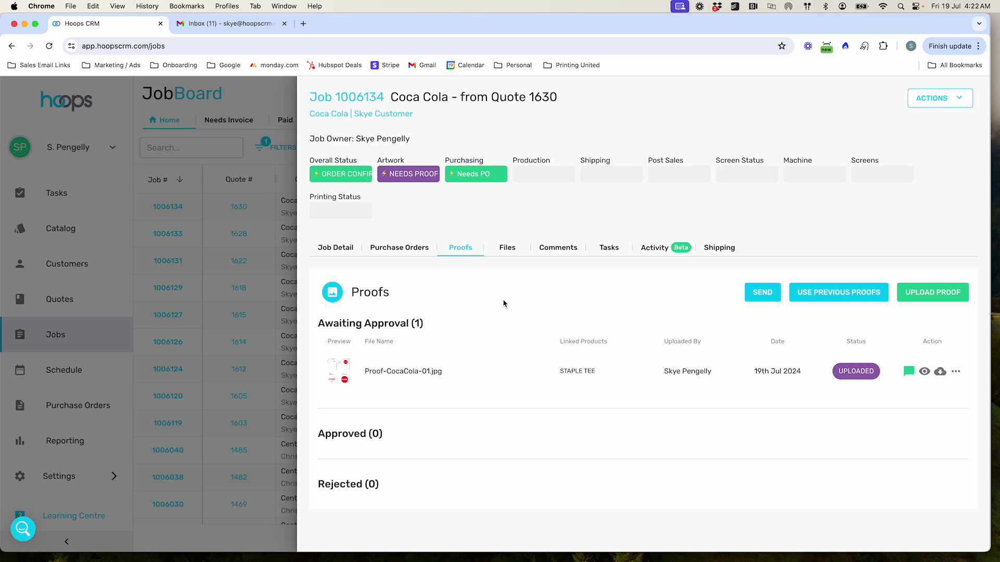
Step: Set the job's artwork status to Ready for Review and close the job details
left_click(410, 174)
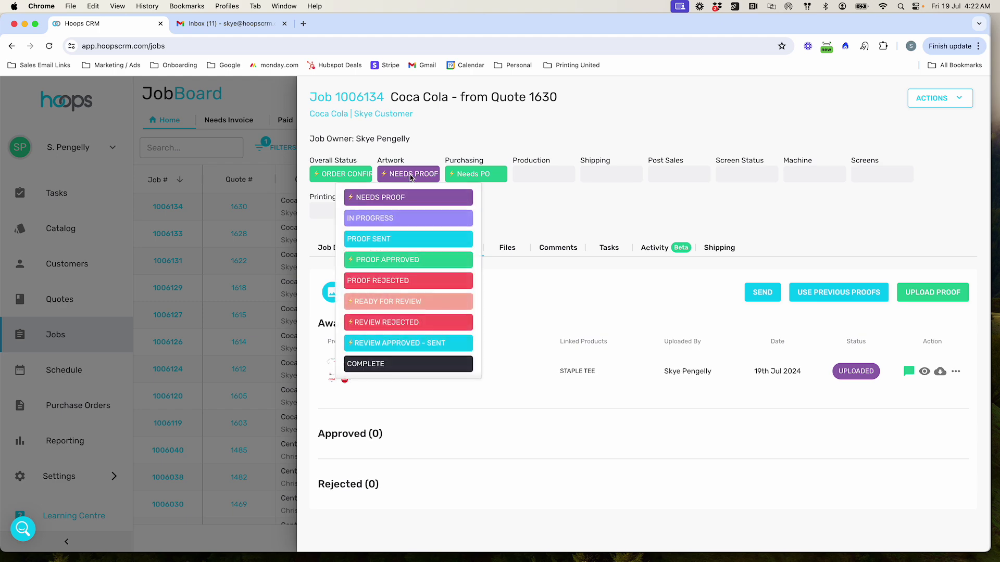
left_click(412, 301)
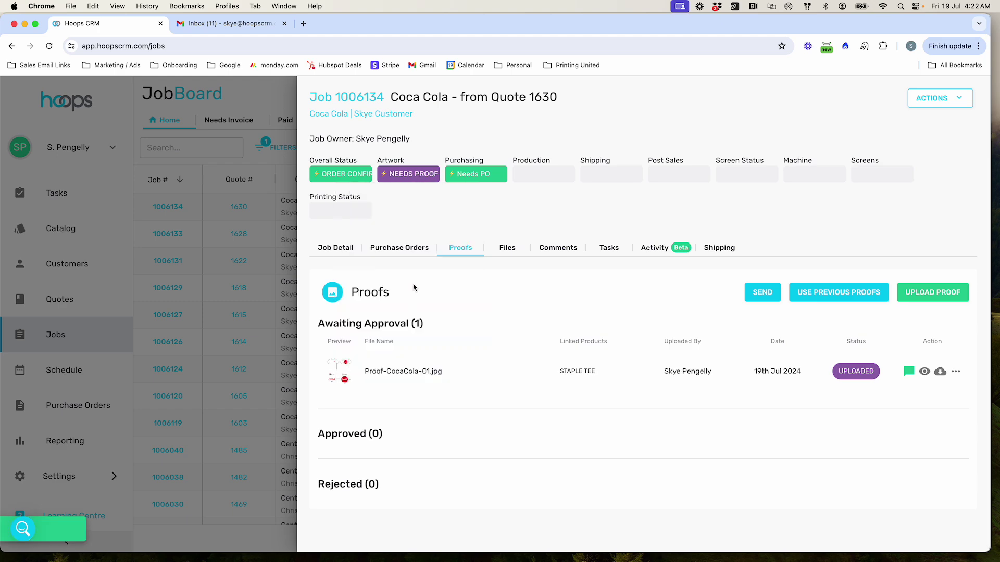
left_click(263, 275)
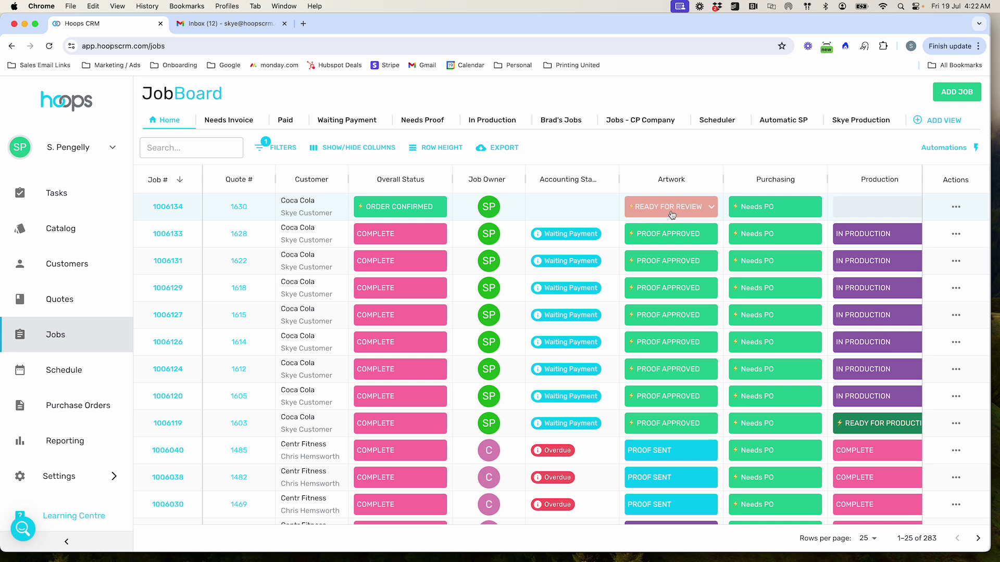
Step: Reopen the Coca Cola job marked Ready for Review and preview its uploaded proof
left_click(169, 208)
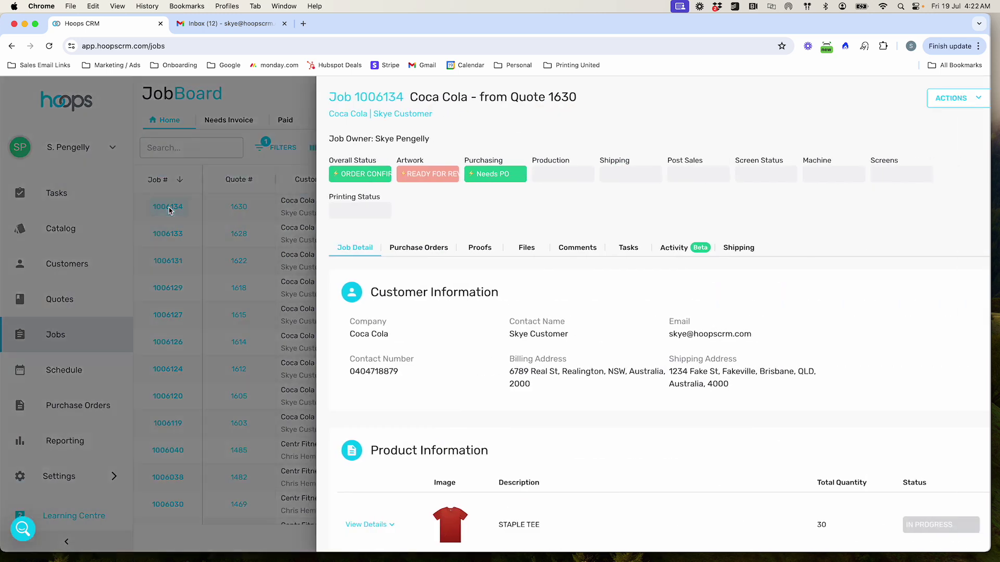
left_click(455, 246)
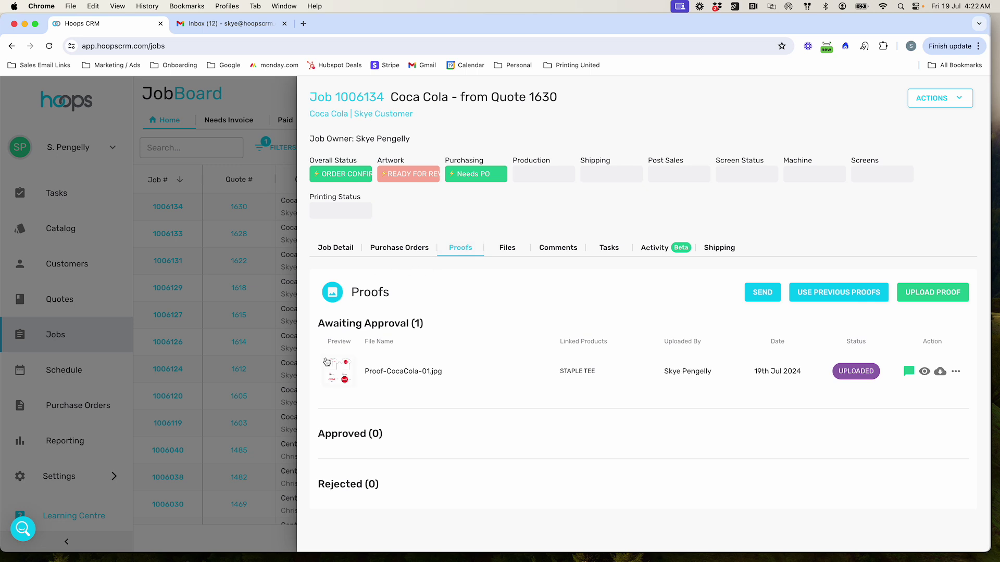
mouse_move(342, 370)
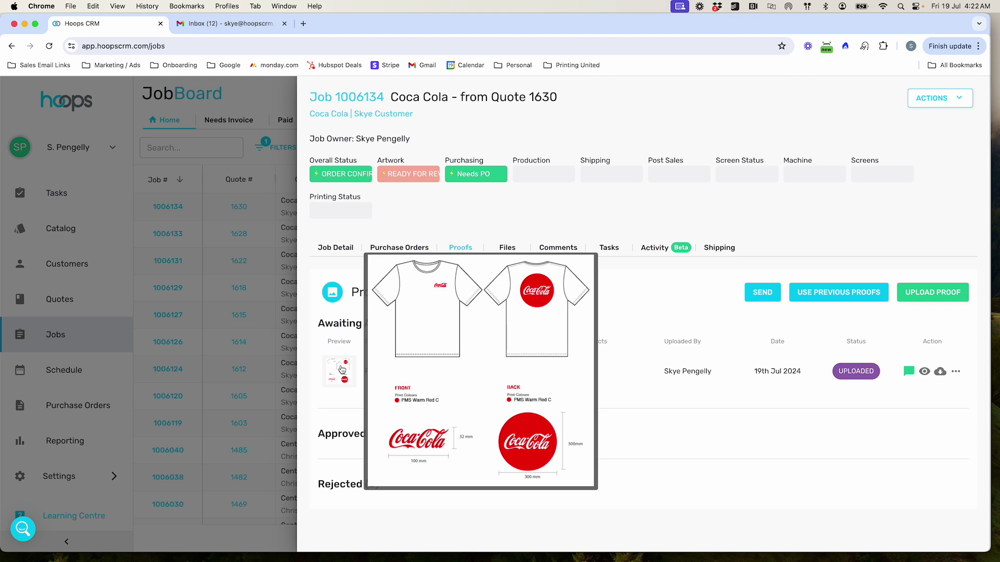
Step: Review the pre-loaded proof message and send the proof to the customer by email
left_click(761, 292)
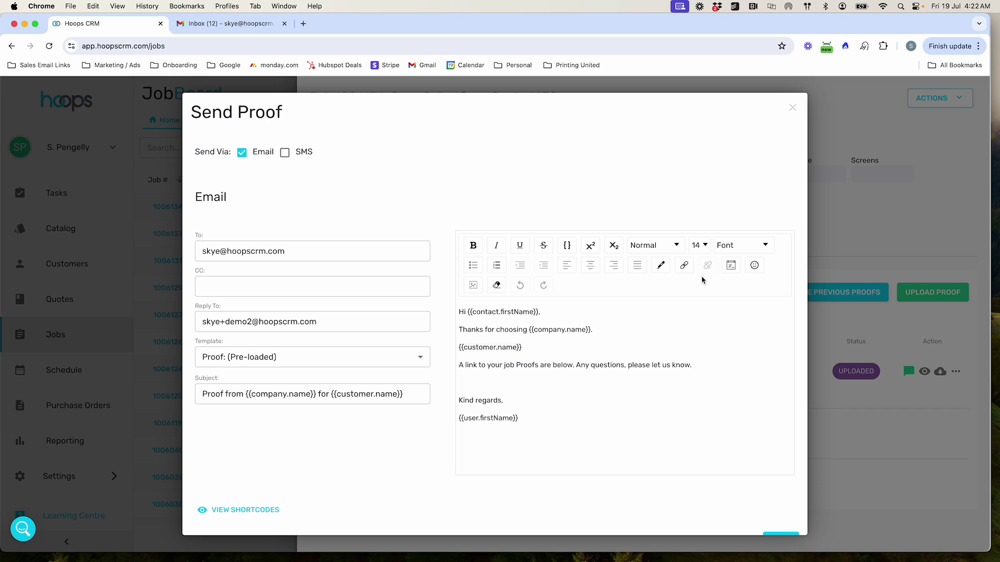
scroll(698, 281, "down", 1)
scroll(698, 281, "up", 1)
scroll(420, 213, "down", 1)
scroll(421, 213, "up", 1)
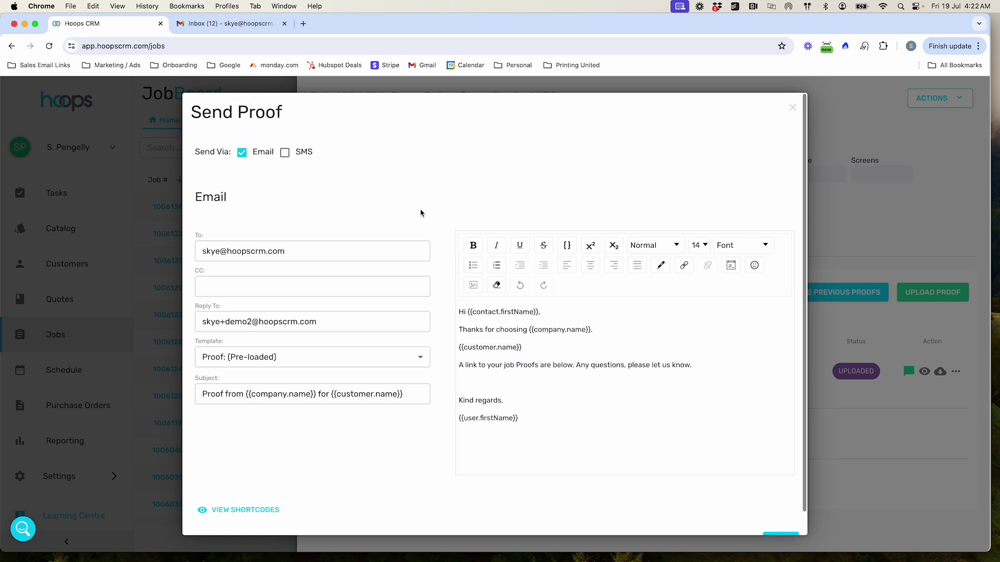
scroll(420, 213, "down", 1)
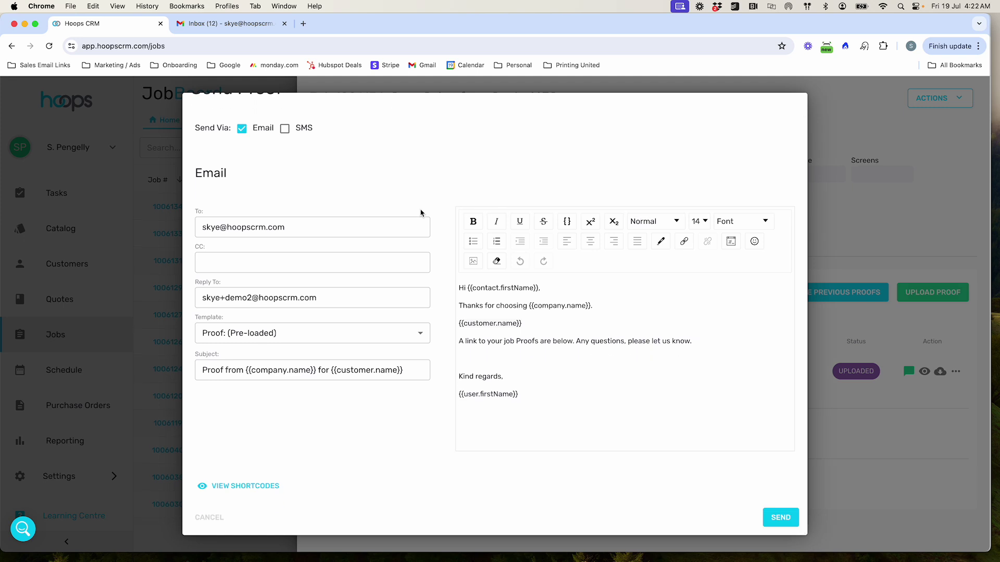
scroll(424, 223, "up", 1)
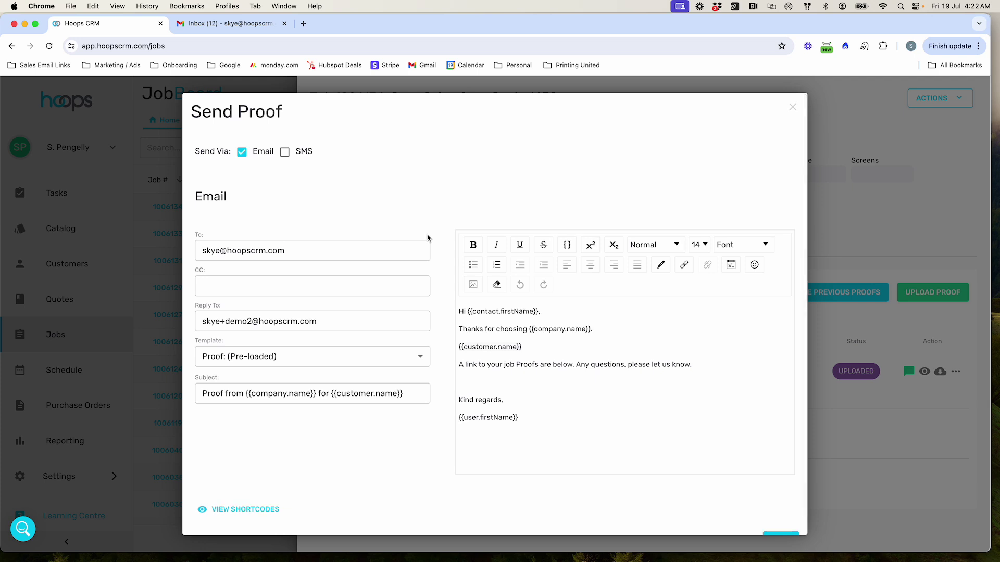
scroll(428, 233, "down", 1)
scroll(642, 443, "up", 1)
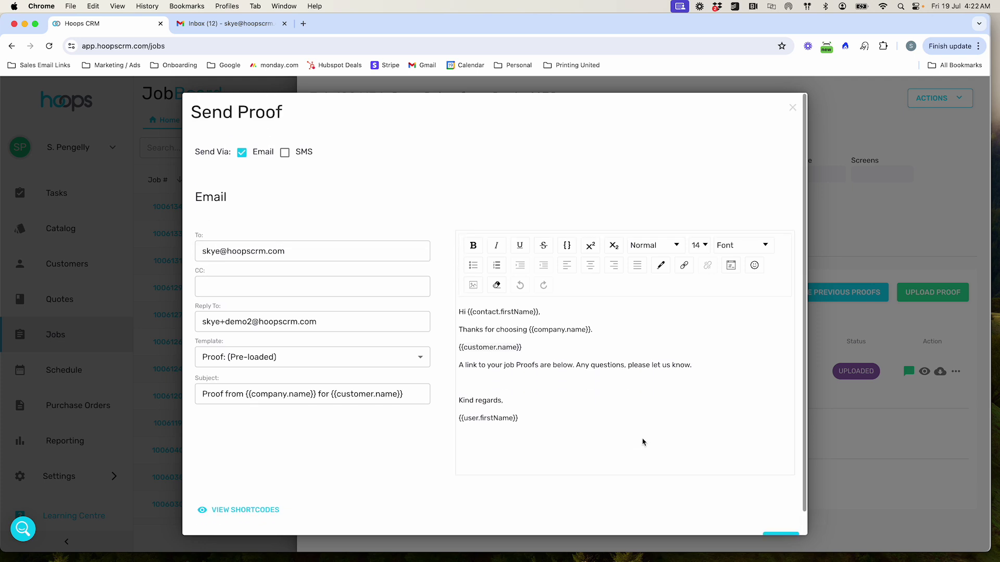
scroll(645, 440, "down", 1)
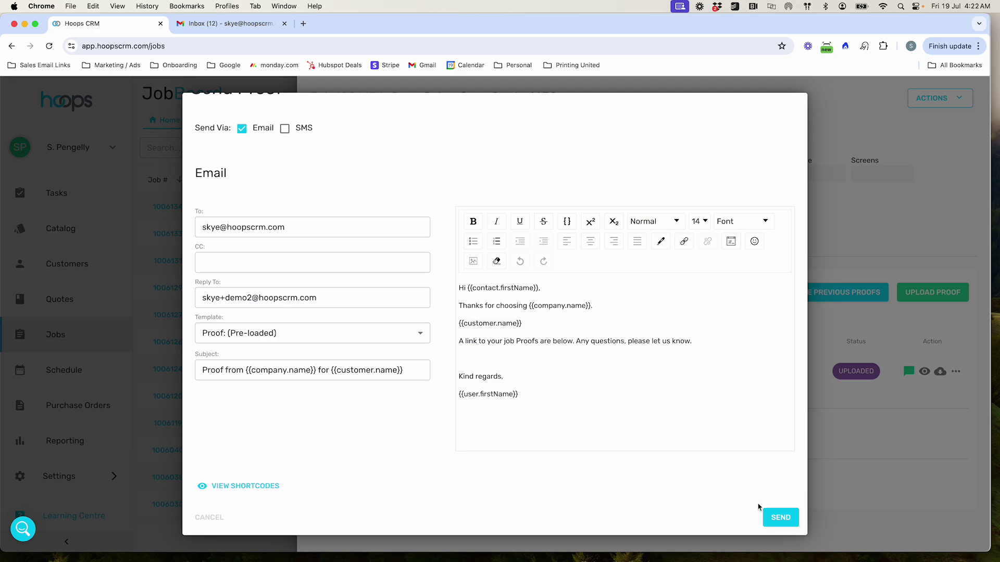
left_click(773, 518)
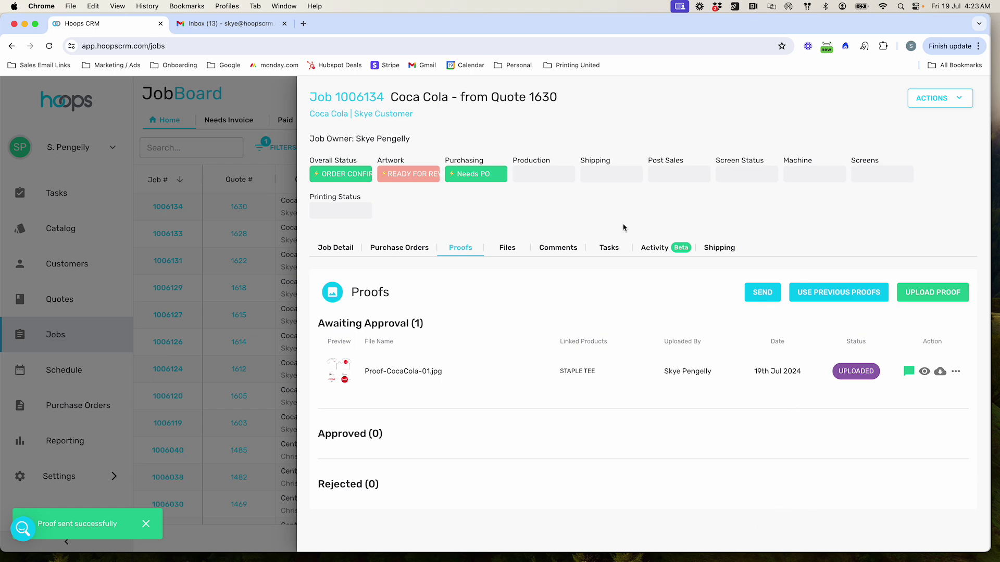
Step: Switch to Gmail, open the email "Proof from Amazing Promo Co. for Coca Cola" and follow its link to the proofs
left_click(232, 29)
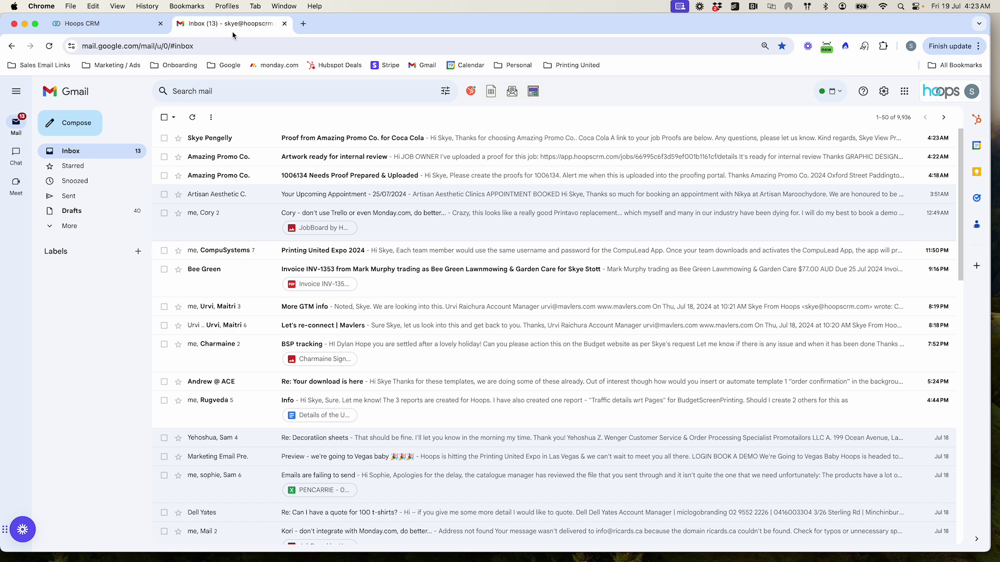
left_click(286, 139)
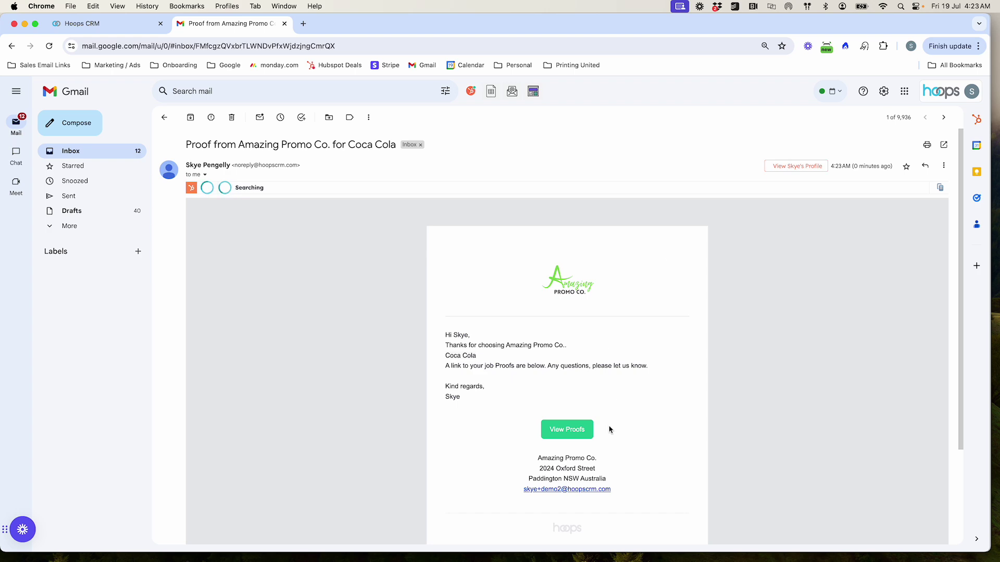
left_click(565, 431)
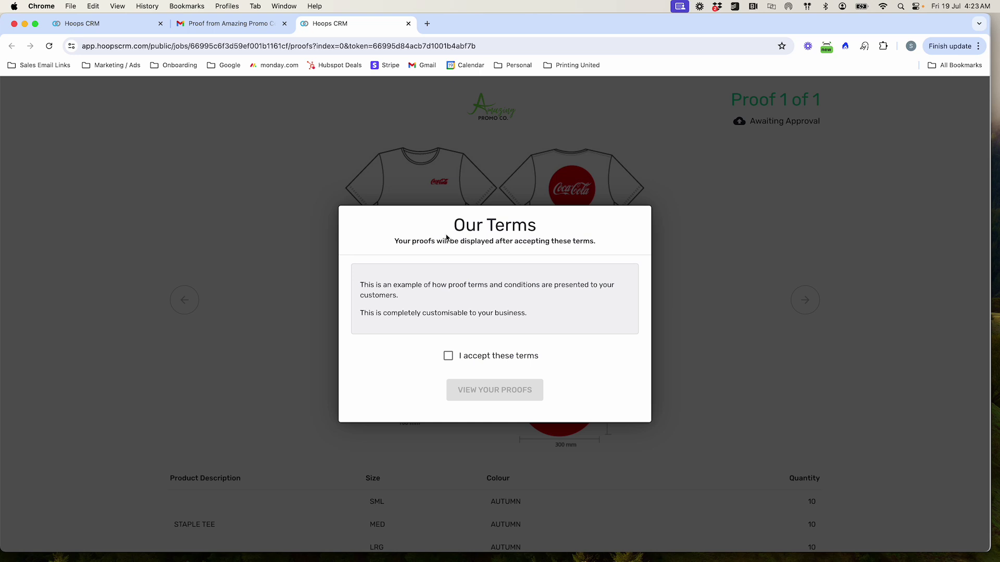
Step: Accept the proof terms and examine the shirt artwork, product sizes and approval options
left_click(448, 356)
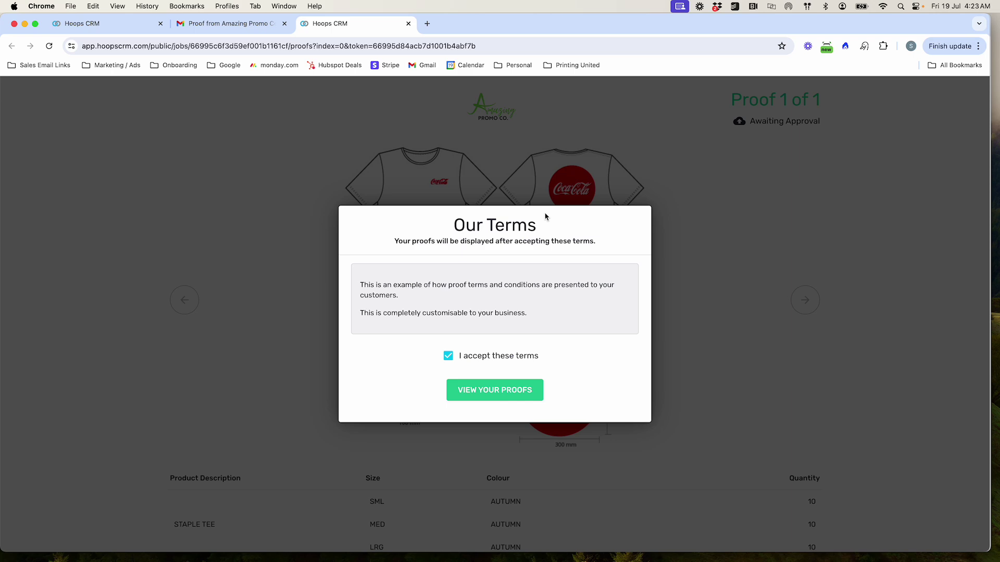
left_click(486, 392)
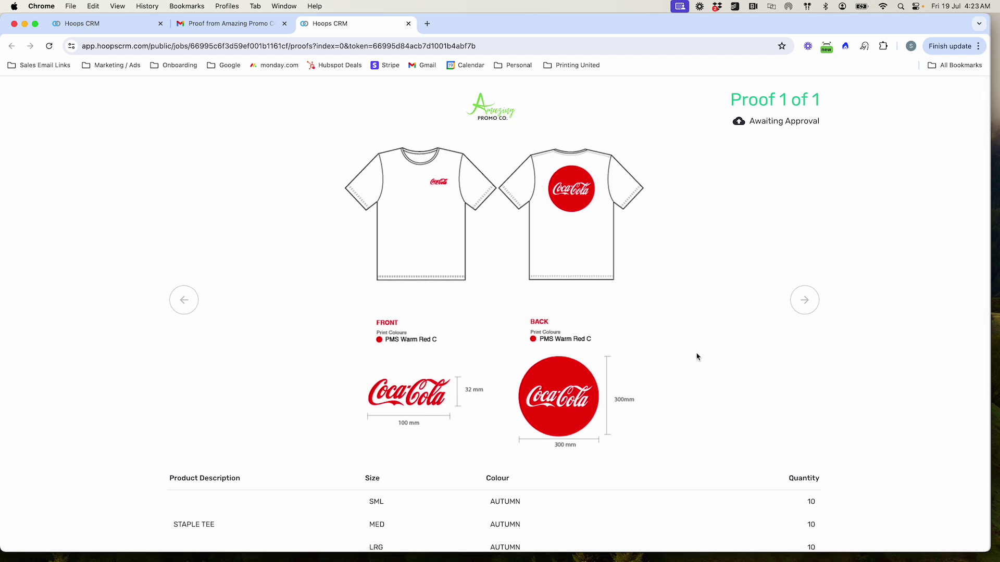
scroll(697, 355, "down", 3)
scroll(698, 357, "up", 2)
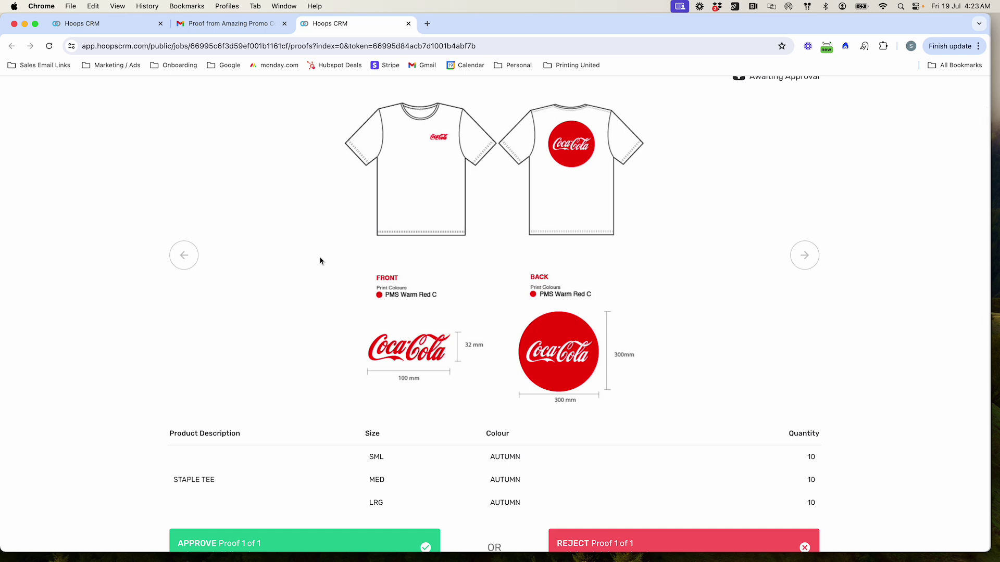
scroll(651, 251, "up", 1)
scroll(651, 251, "up", 1)
scroll(650, 250, "down", 3)
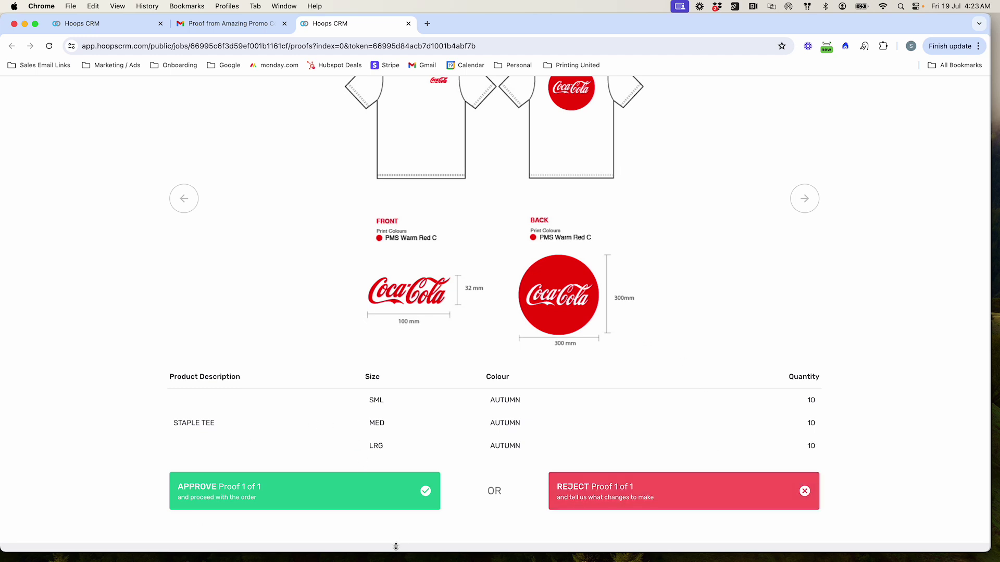
left_click(647, 494)
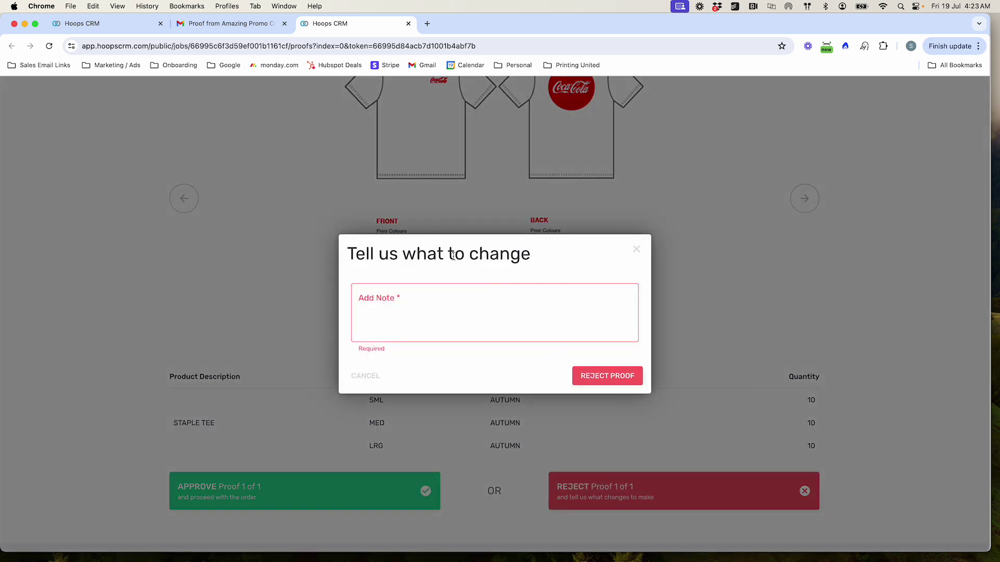
left_click(637, 250)
scroll(624, 303, "down", 1)
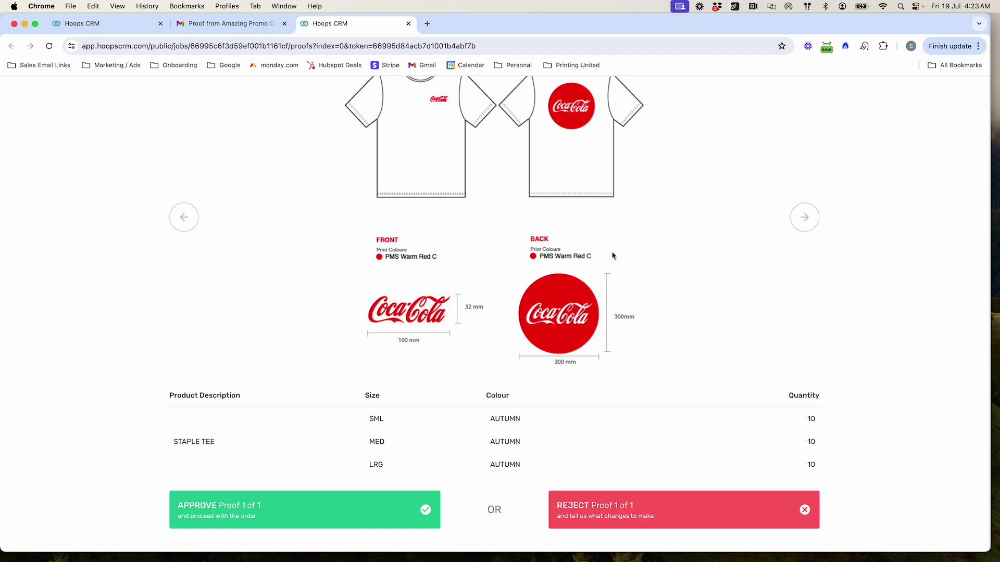
Step: Review the Coca Cola shirt artwork and product sizes once more and approve proof 1 of 1
scroll(615, 255, "up", 3)
scroll(646, 263, "down", 2)
scroll(646, 263, "down", 2)
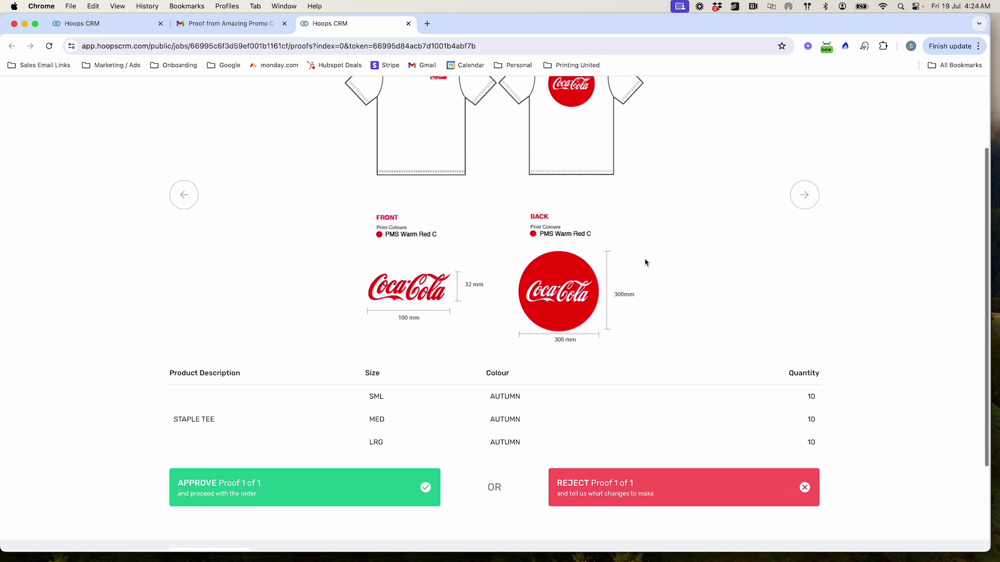
scroll(645, 262, "up", 3)
scroll(645, 261, "down", 3)
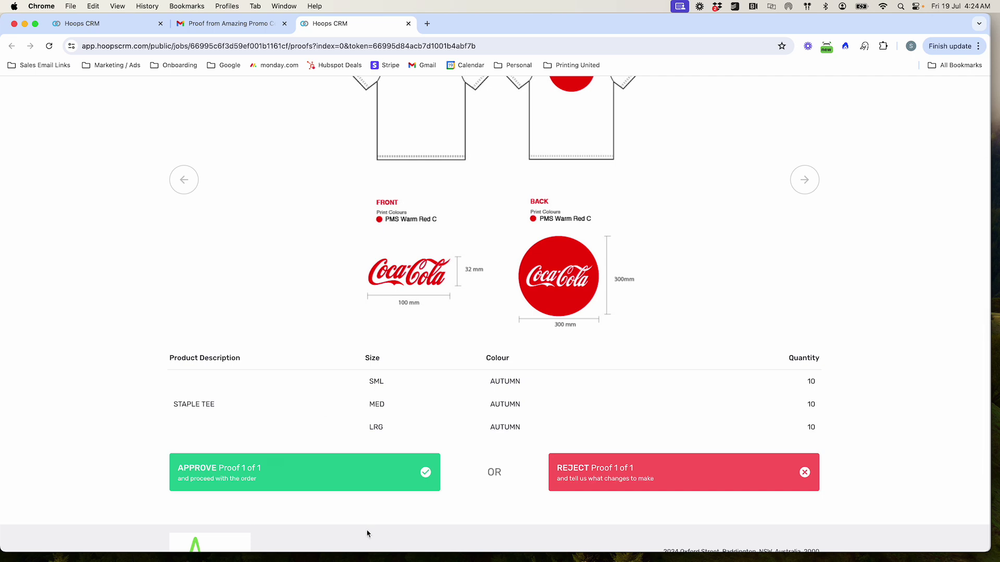
scroll(532, 260, "up", 5)
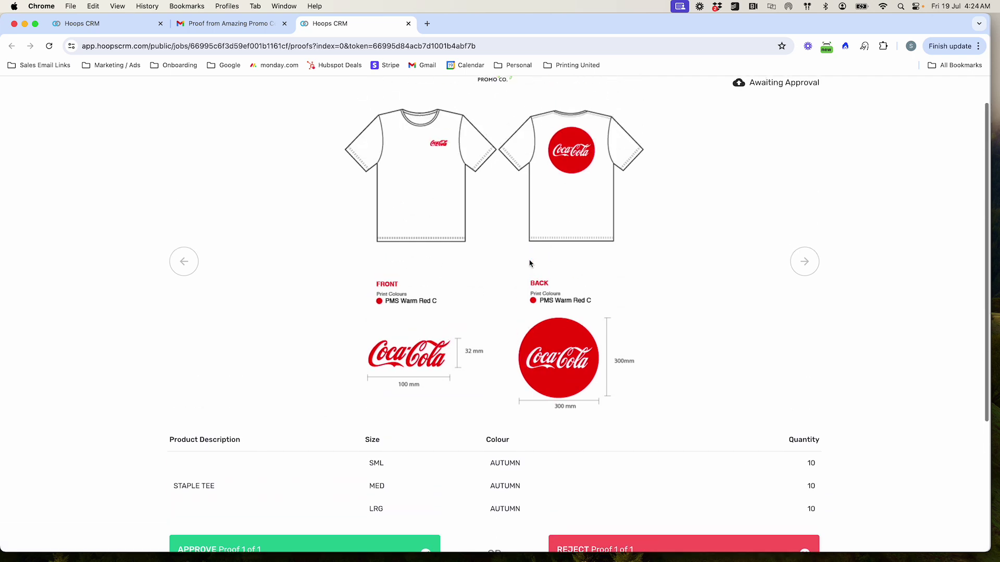
scroll(335, 270, "down", 3)
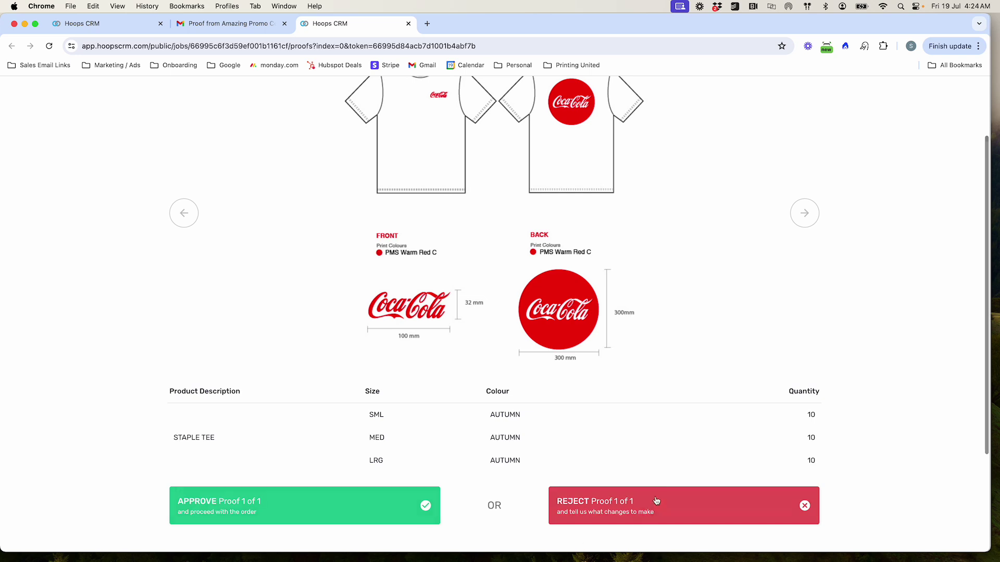
scroll(537, 198, "up", 4)
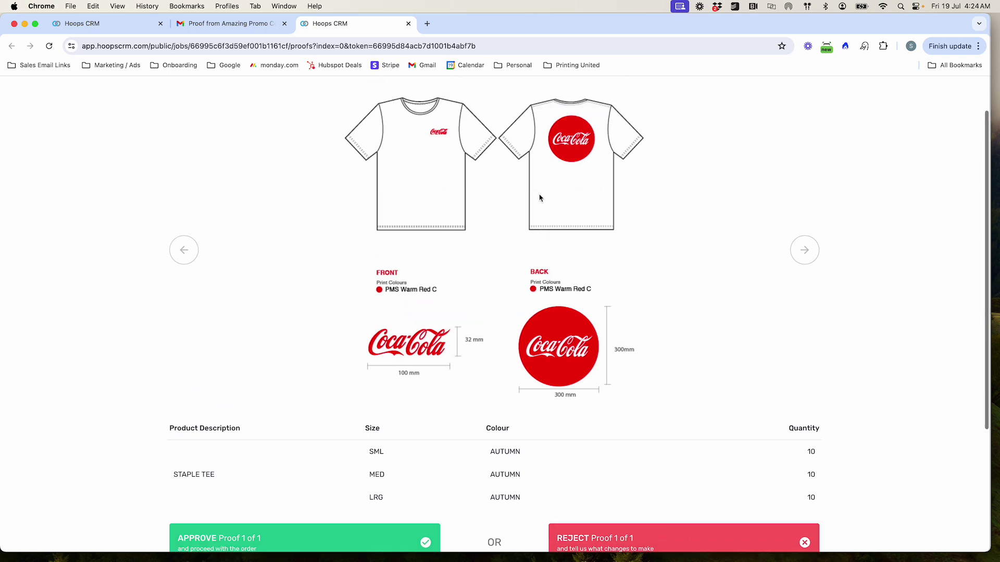
scroll(533, 198, "down", 6)
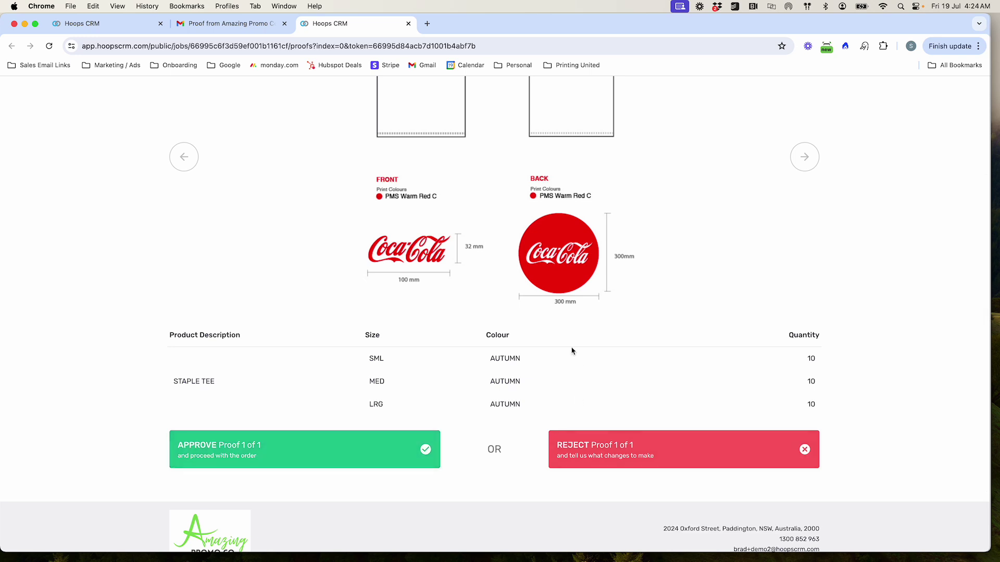
left_click(246, 454)
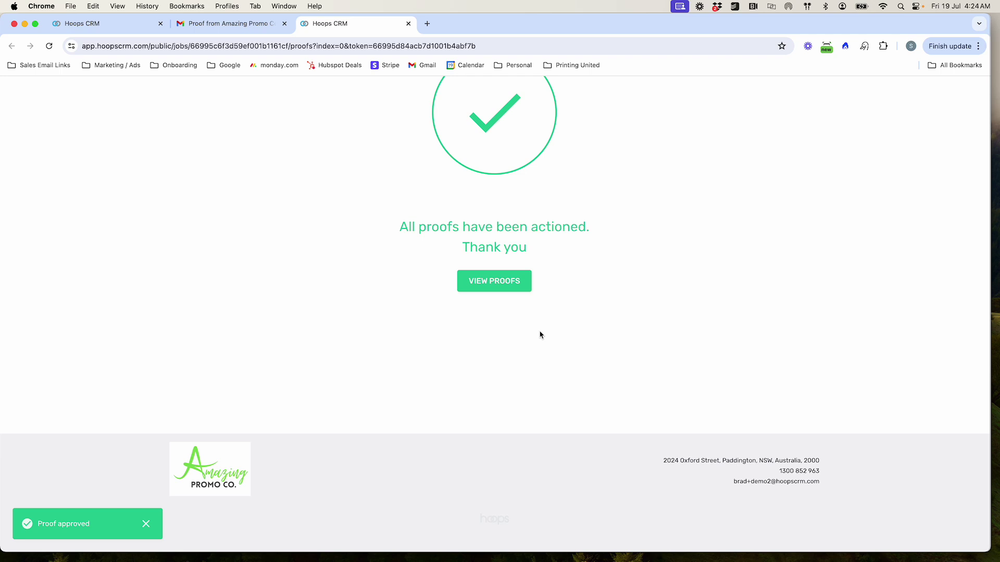
scroll(536, 379, "up", 3)
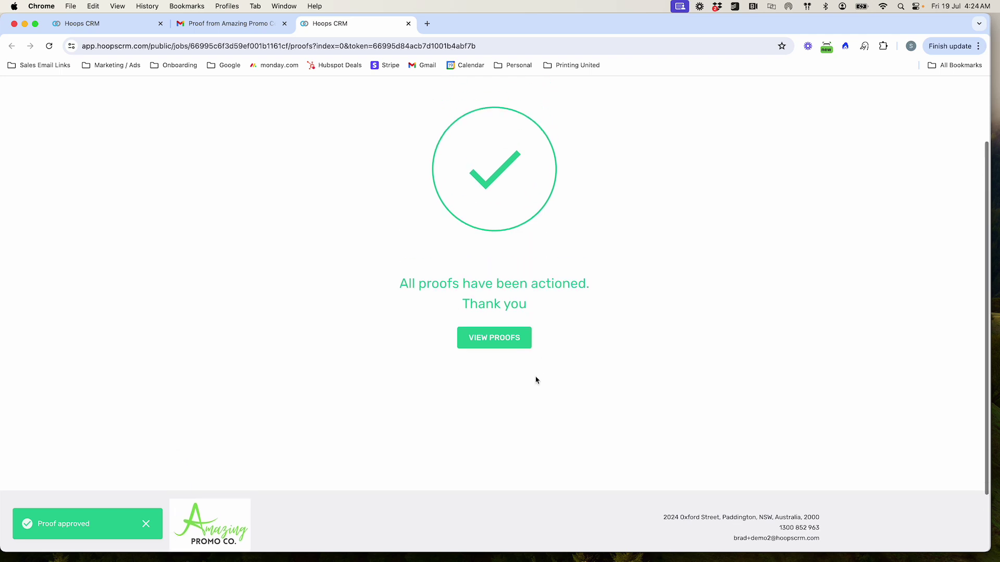
Step: Switch to Gmail and check the inbox for the proof approval notification for Coca Cola
left_click(123, 30)
left_click(210, 25)
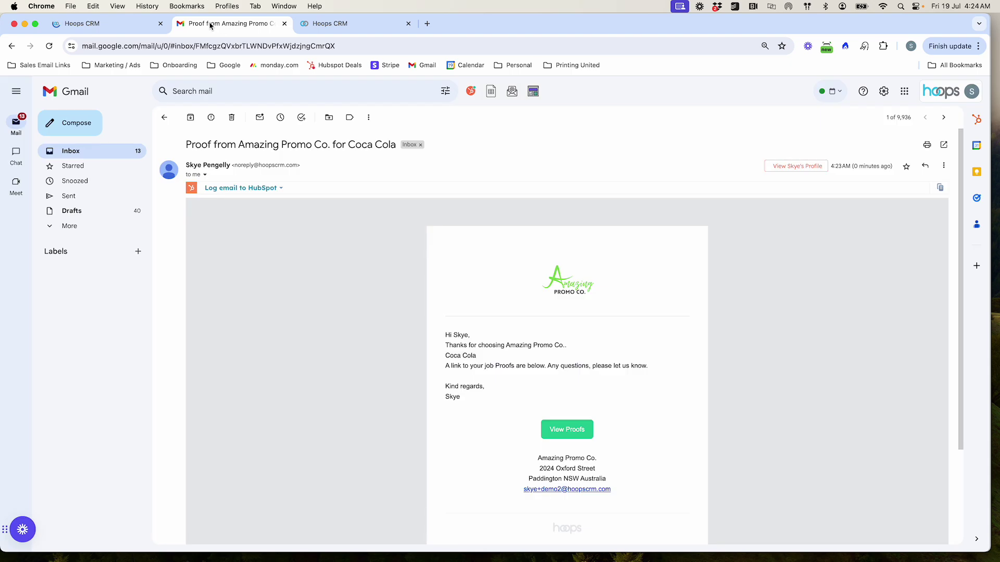
left_click(112, 155)
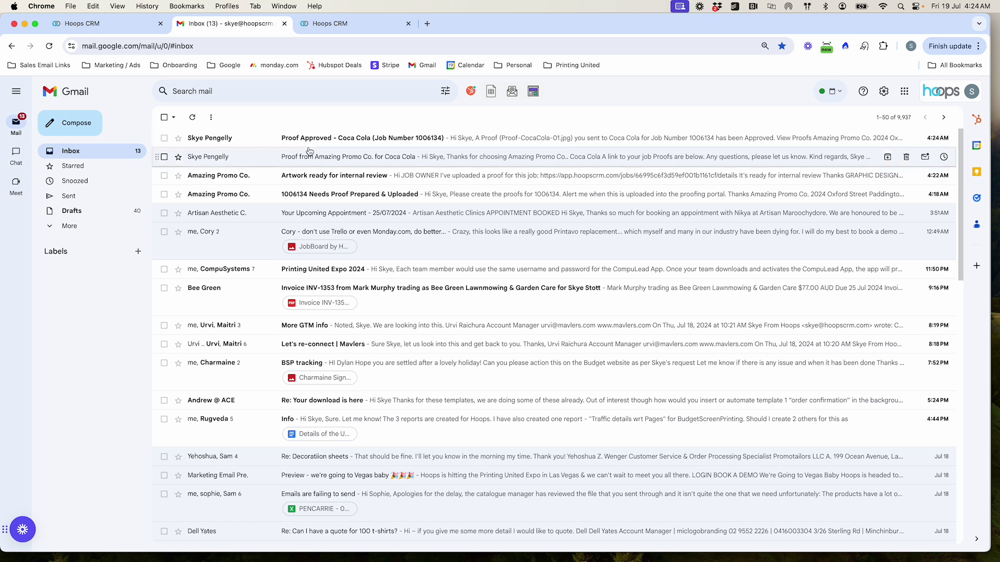
Step: Return to the Hoops CRM job board and open the proofs of the newest Coca Cola job
left_click(109, 27)
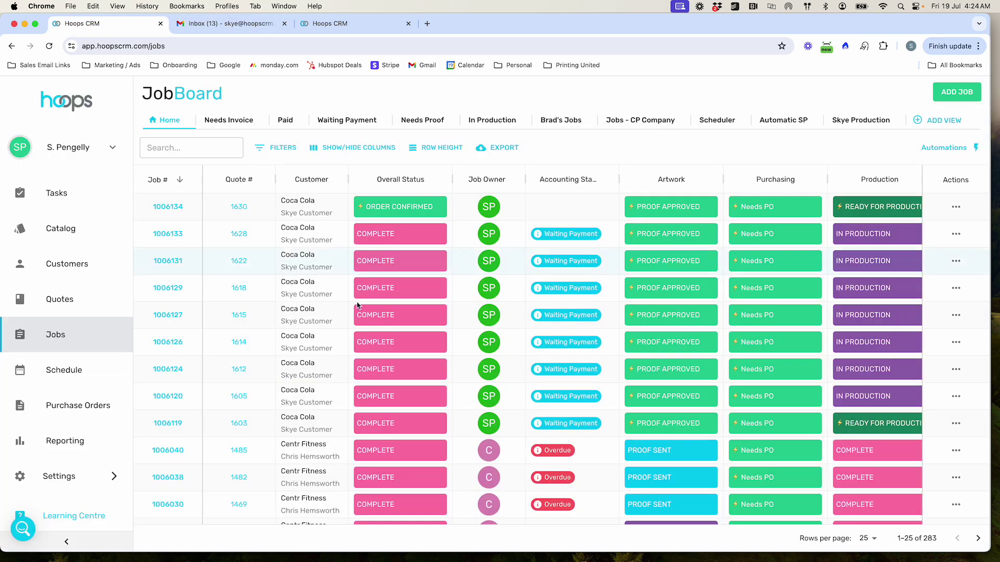
left_click(168, 207)
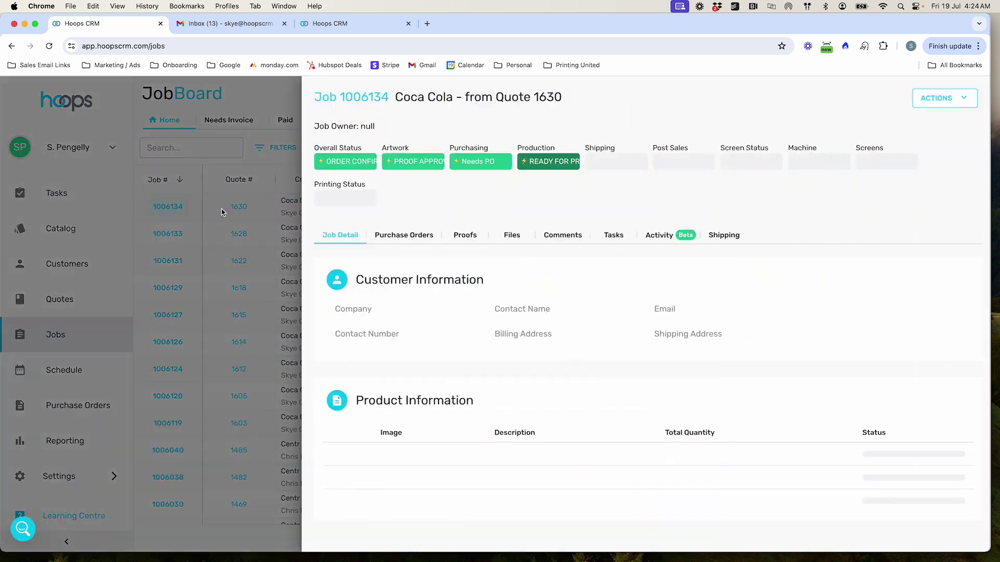
left_click(460, 248)
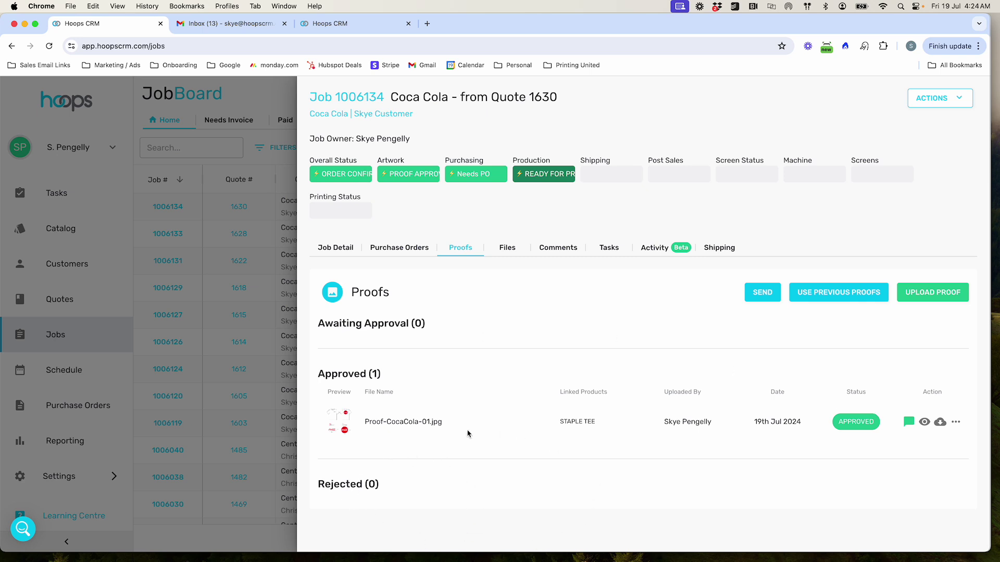
Step: View the notes of the approved proof Proof-CocaCola-01.jpg, dismiss them without adding a note and close the job
left_click(908, 423)
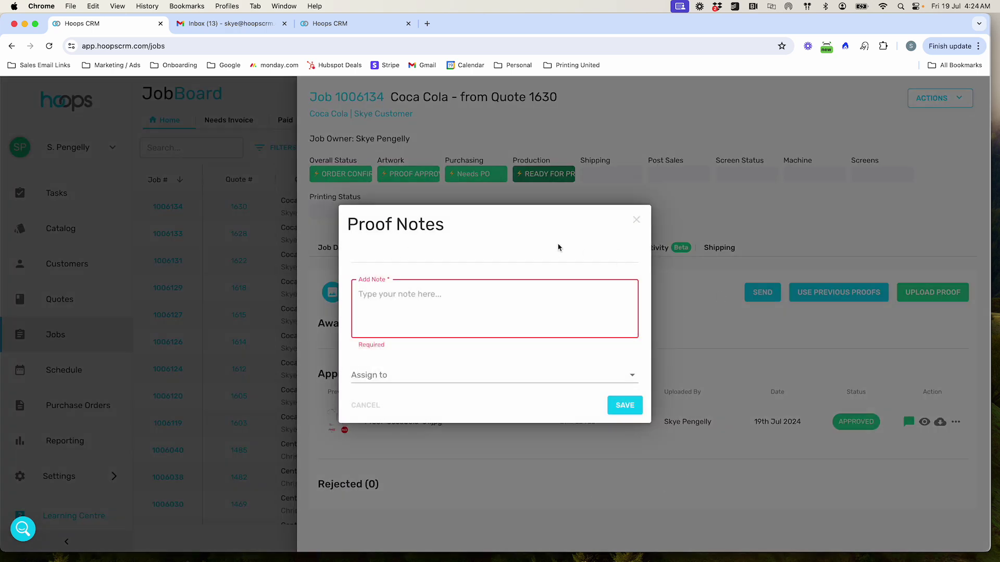
left_click(636, 219)
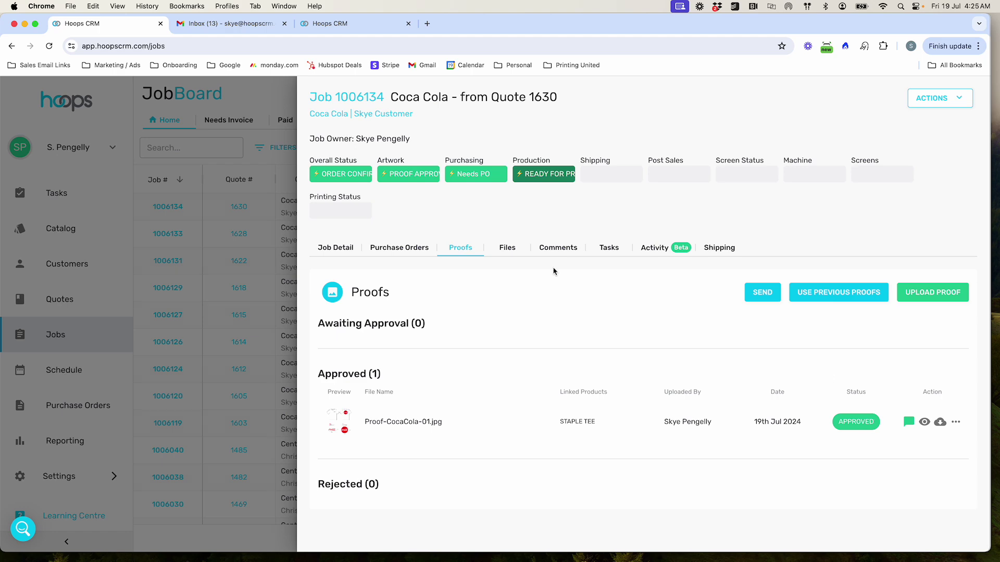
left_click(189, 287)
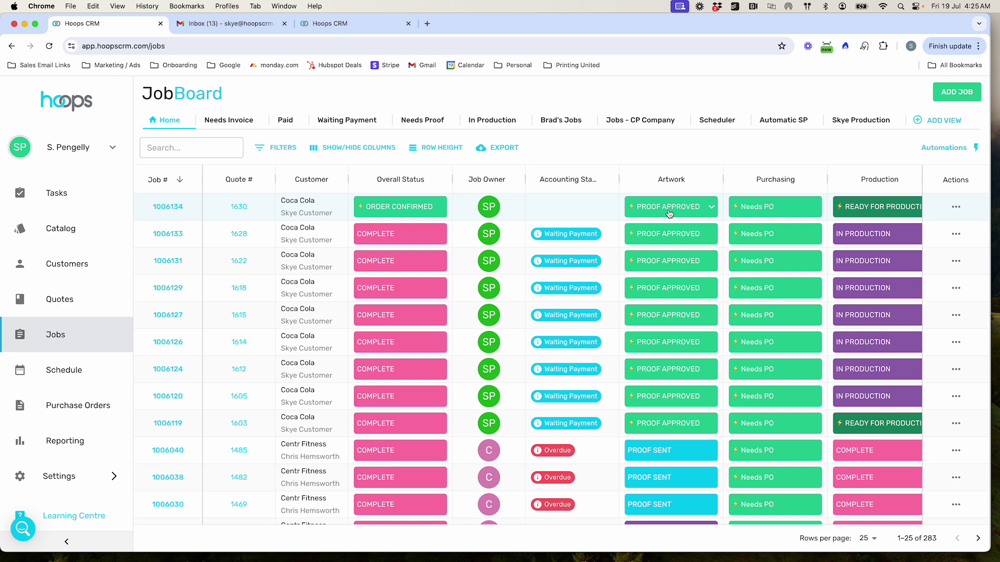
Step: Look across the job board's status columns and view the column types that can be inserted before Artwork
scroll(669, 214, "right", 1)
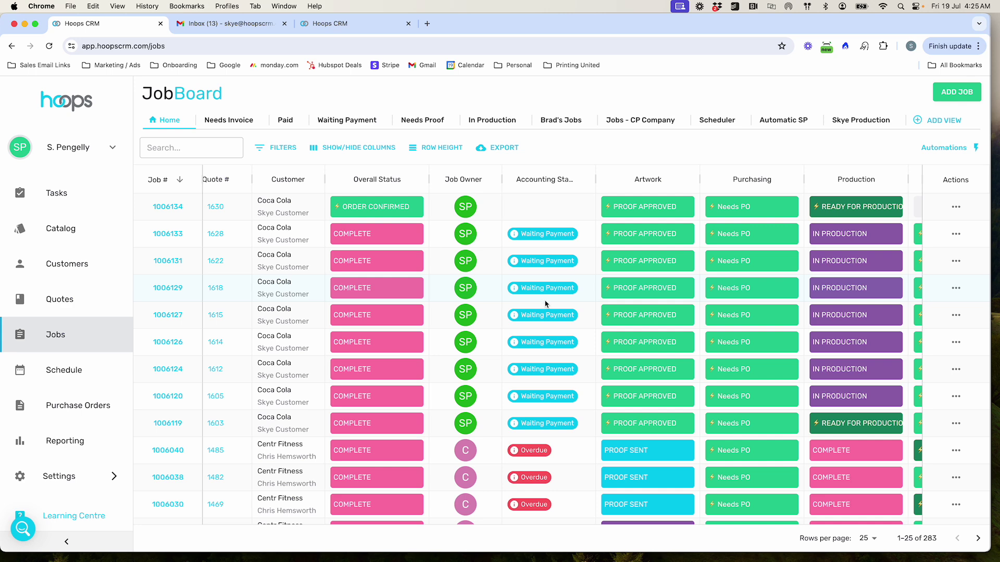
scroll(521, 300, "right", 8)
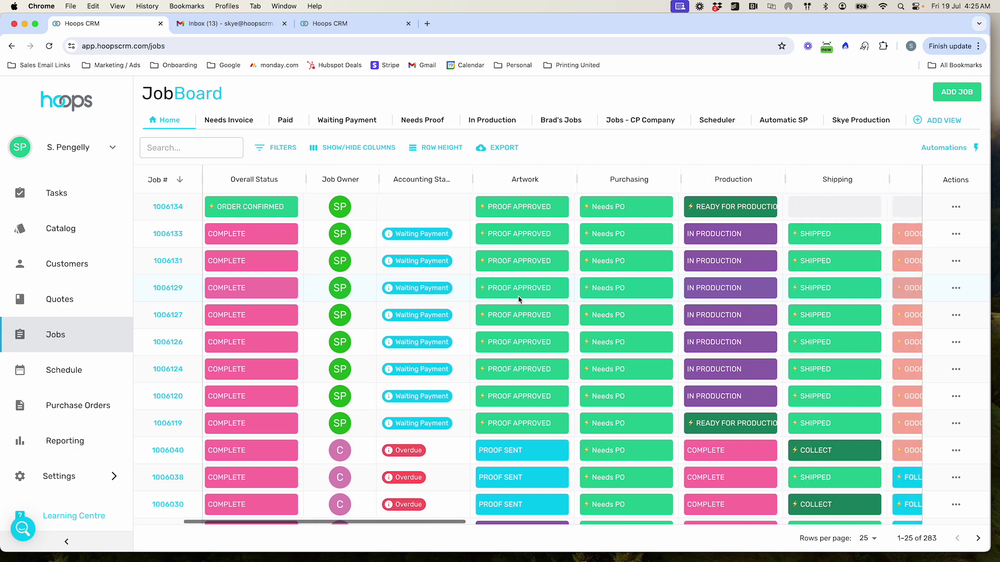
scroll(519, 301, "right", 5)
scroll(536, 234, "left", 11)
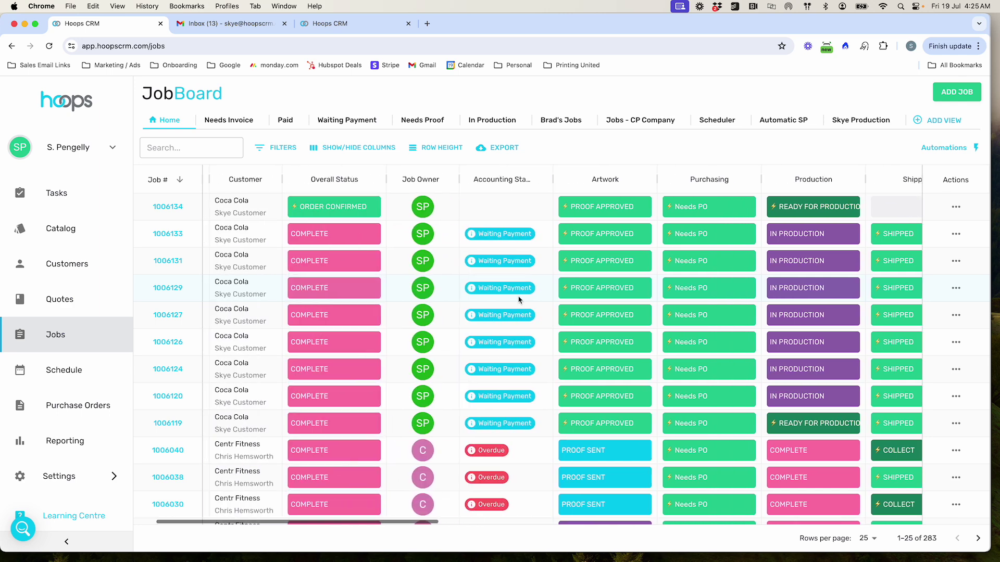
left_click(550, 166)
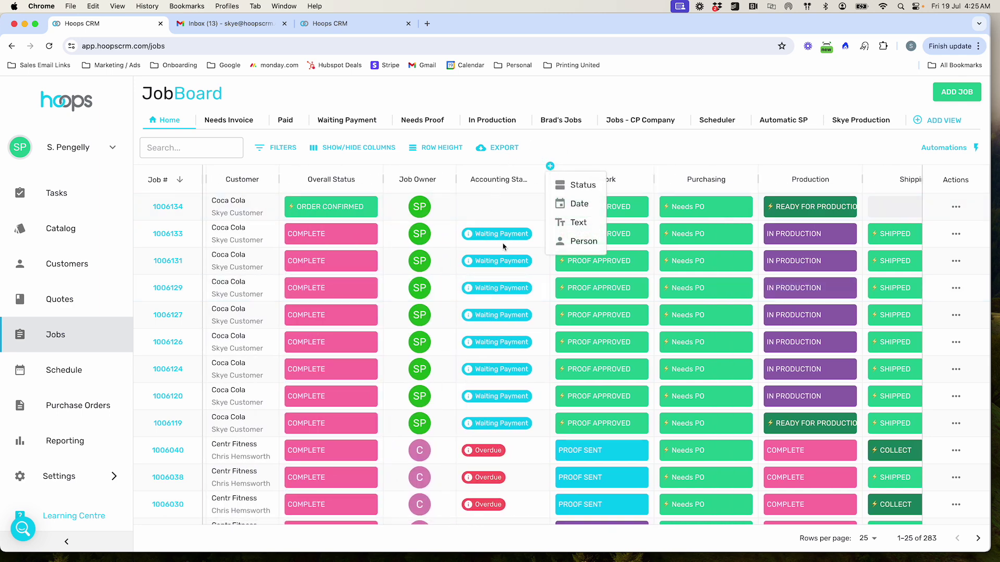
left_click(622, 162)
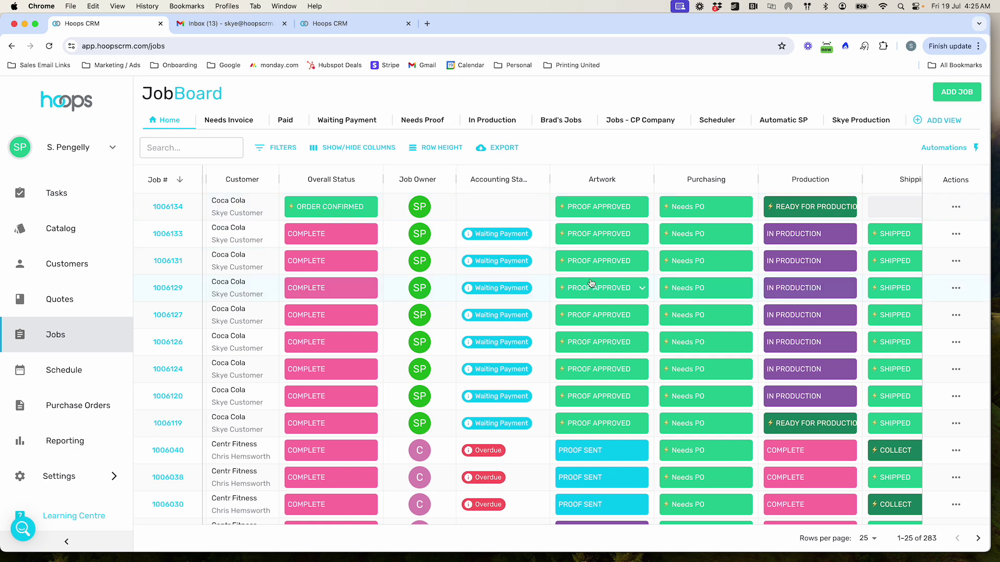
Step: Examine the Artwork, Purchasing, Production, Shipping and Post Sales statuses of the jobs on the board
scroll(417, 174, "right", 1)
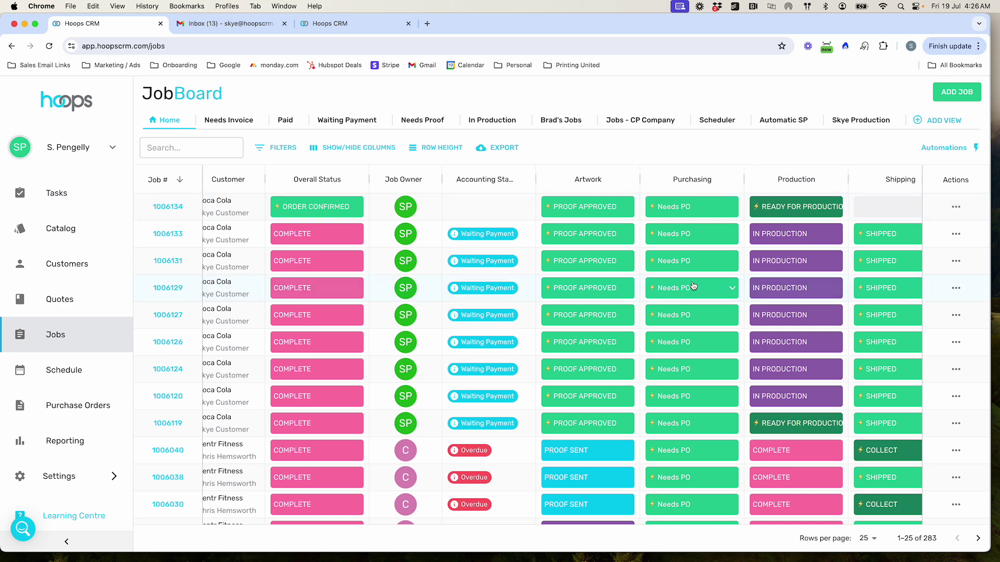
scroll(686, 271, "right", 2)
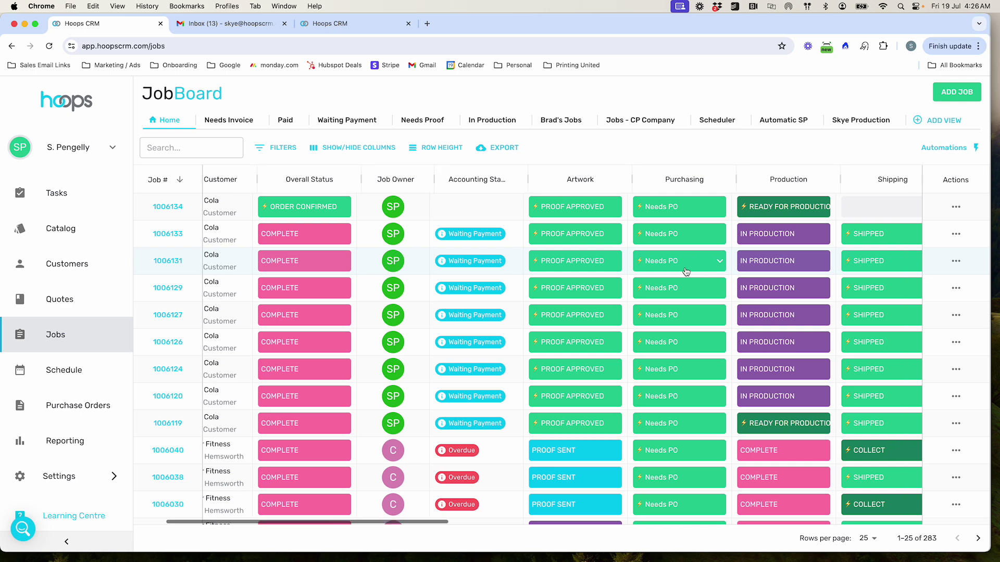
scroll(686, 272, "right", 8)
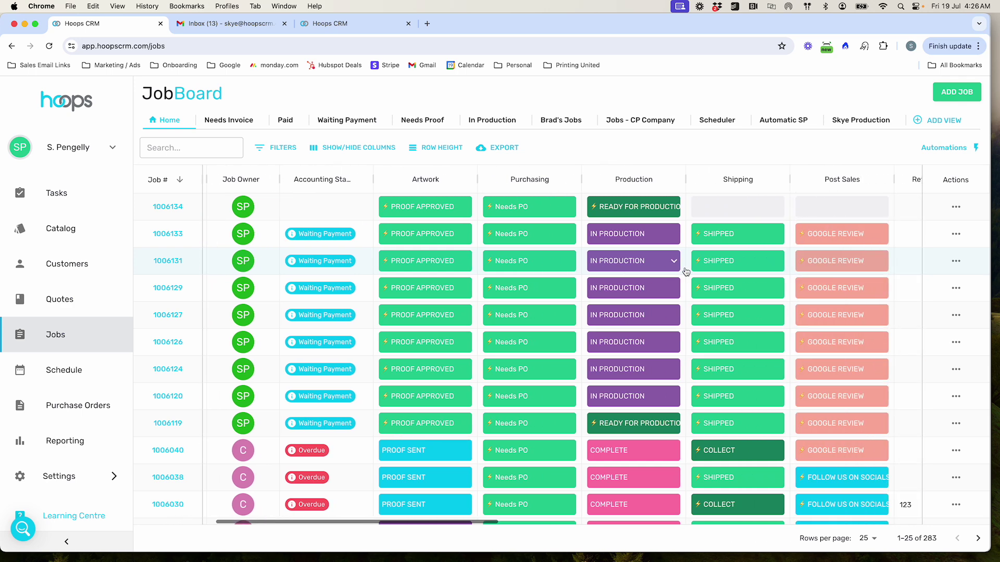
scroll(686, 271, "left", 10)
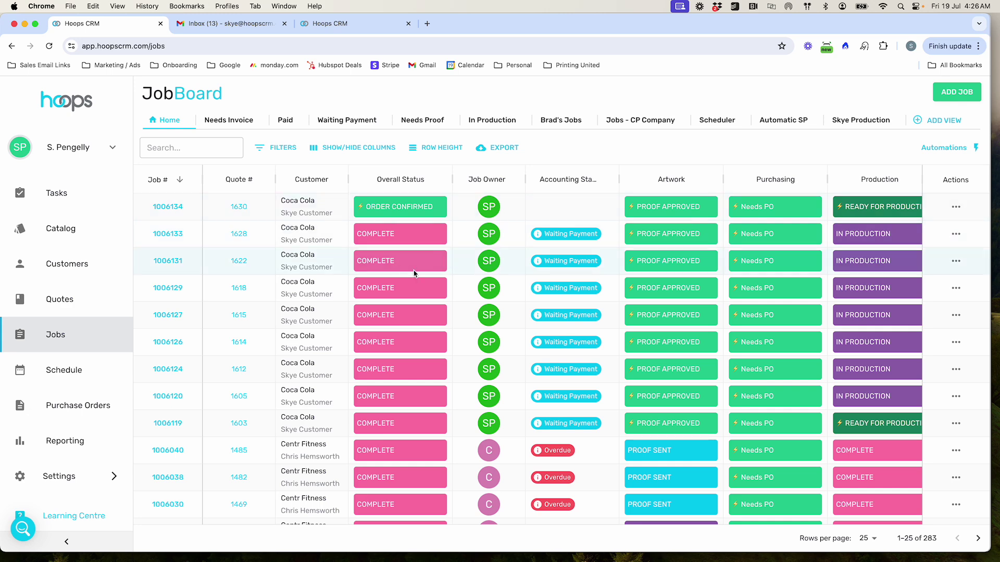
scroll(658, 225, "right", 5)
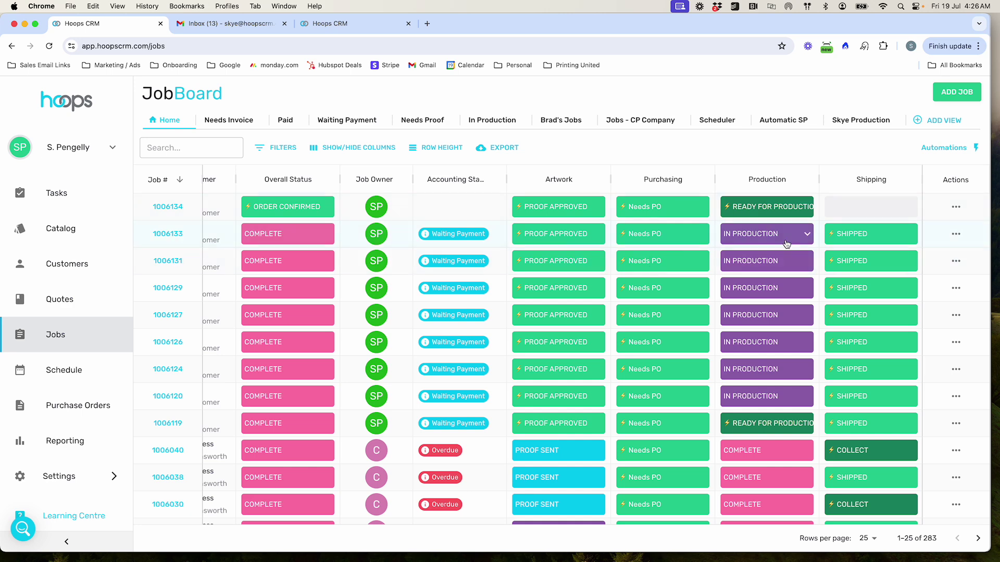
scroll(786, 244, "right", 2)
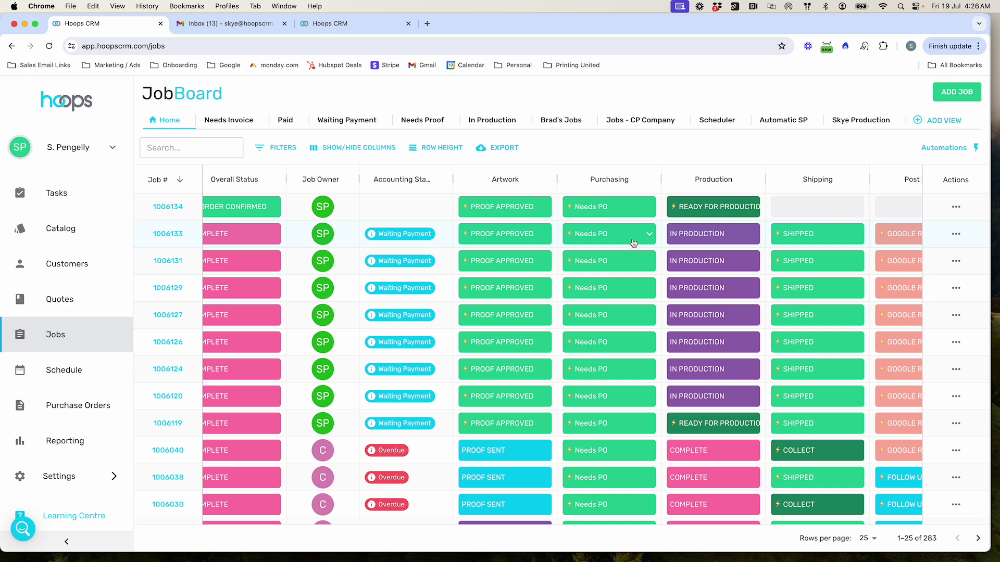
scroll(633, 243, "right", 2)
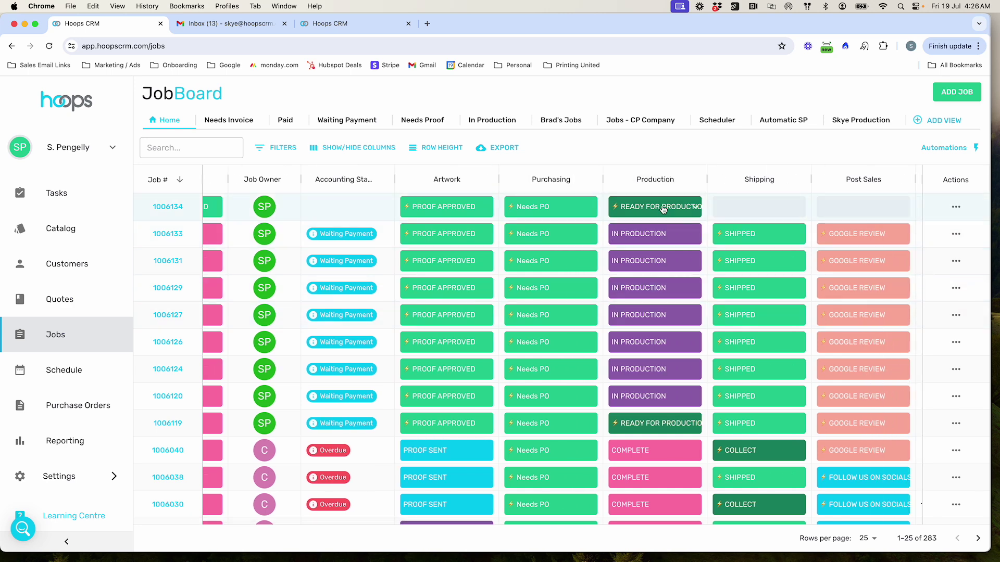
scroll(388, 336, "left", 8)
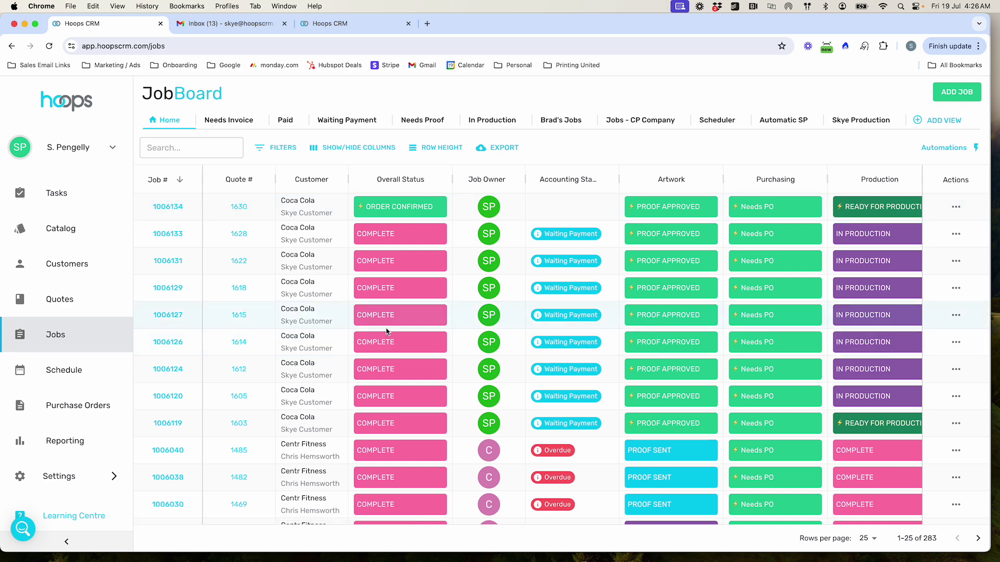